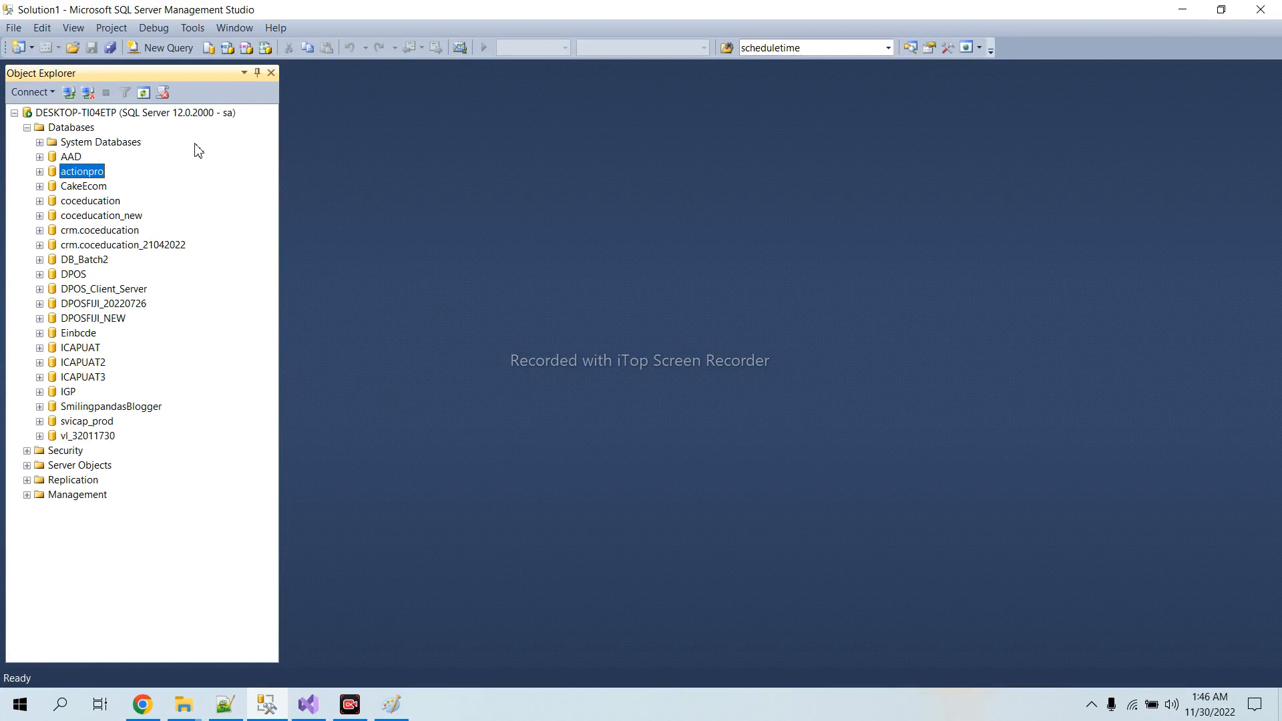
{"action": "right_click", "coordinate": [82, 175]}
{"action": "mouse_move", "coordinate": [150, 237]}
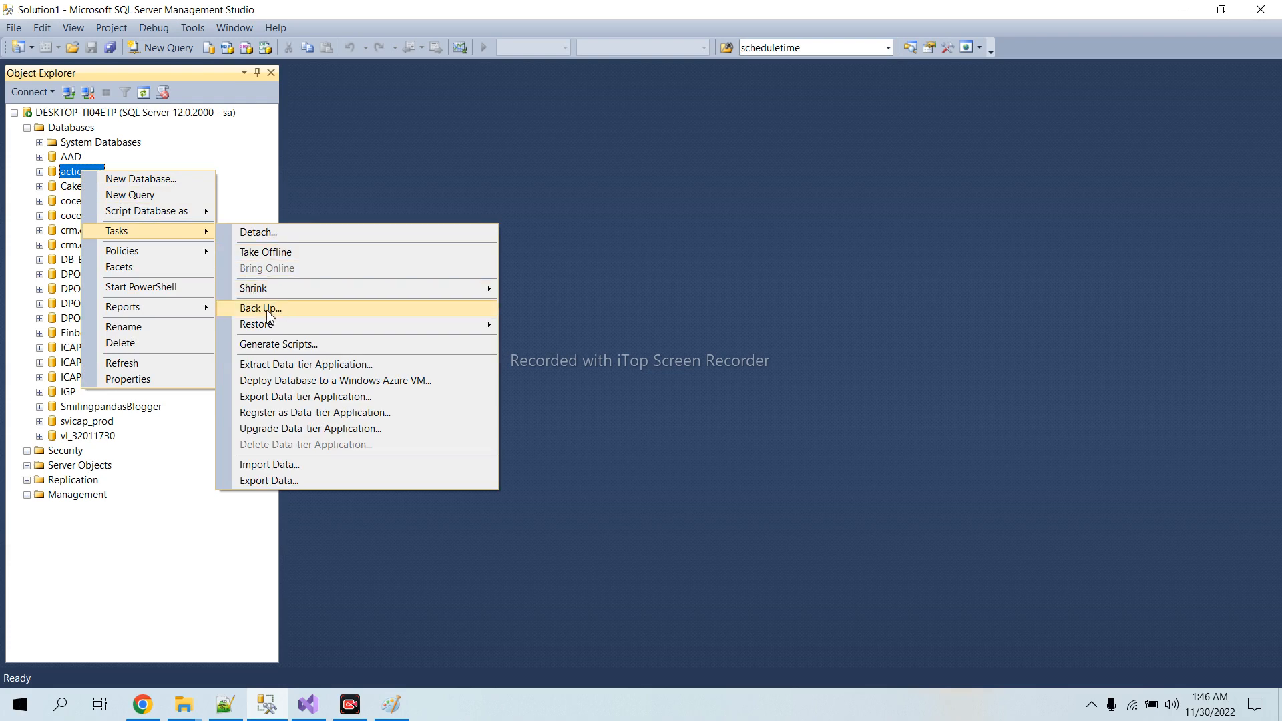
{"action": "left_click", "coordinate": [74, 173]}
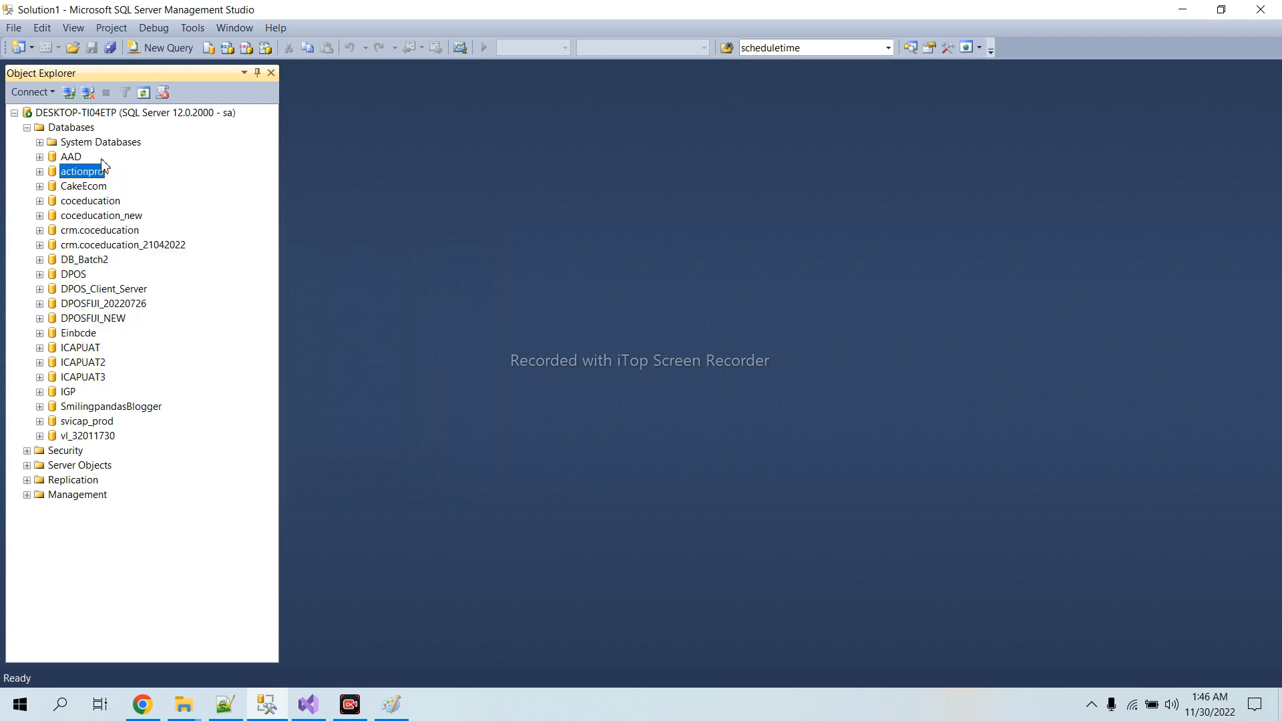
{"action": "right_click", "coordinate": [67, 177]}
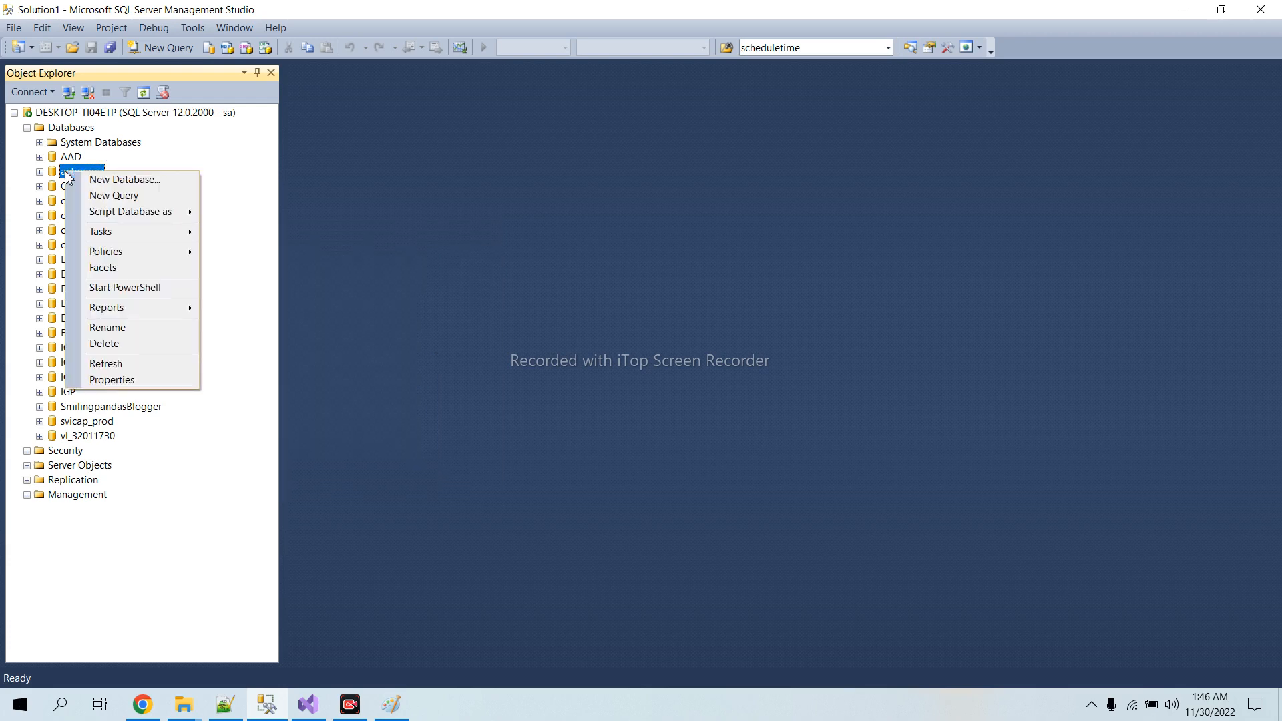
{"action": "left_click", "coordinate": [108, 162]}
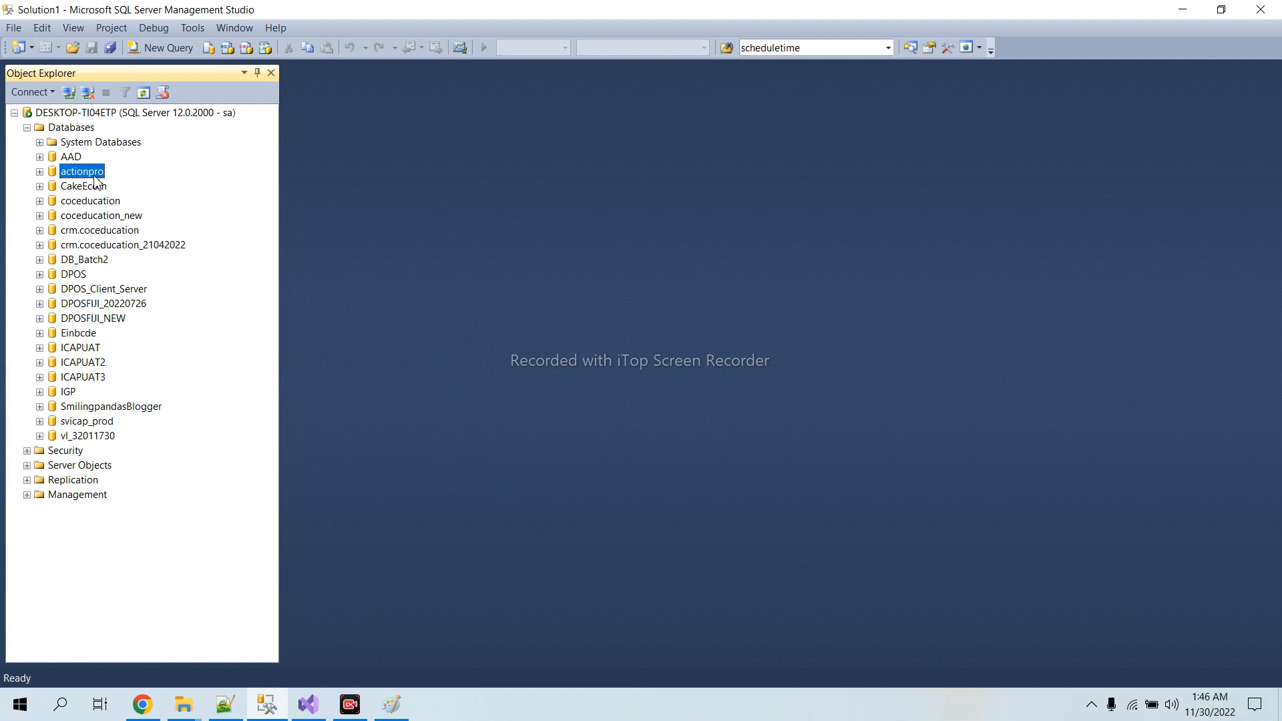
{"action": "left_click", "coordinate": [95, 176]}
{"action": "key", "text": "Escape"}
Start a backup of the actionpro database and remove the existing disk destination from the backup settings.
{"action": "right_click", "coordinate": [88, 172]}
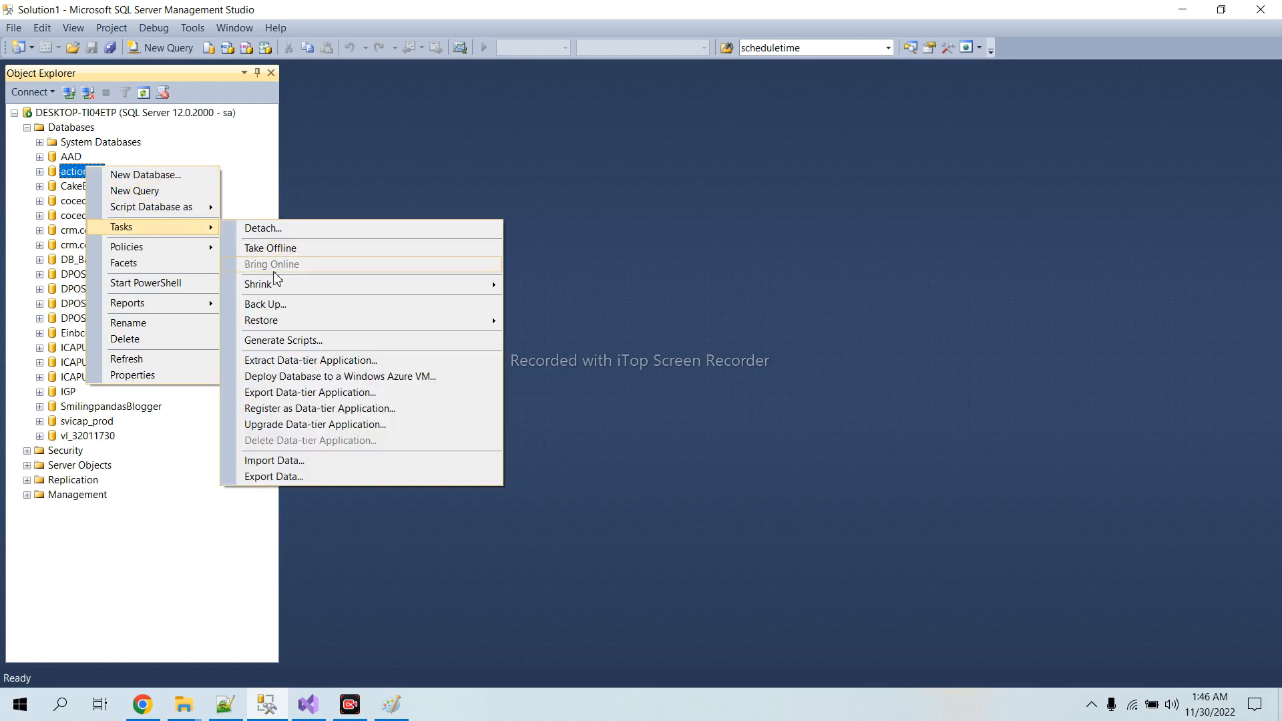
{"action": "left_click", "coordinate": [304, 311]}
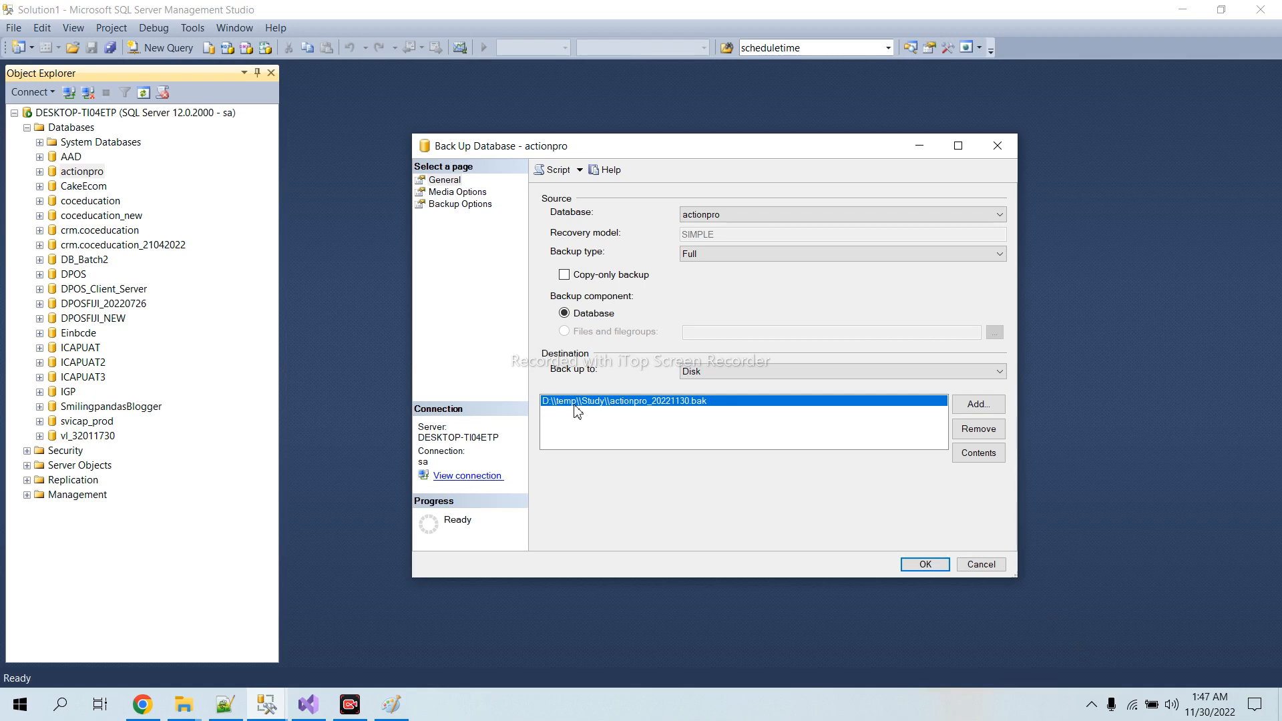
{"action": "left_click", "coordinate": [988, 437]}
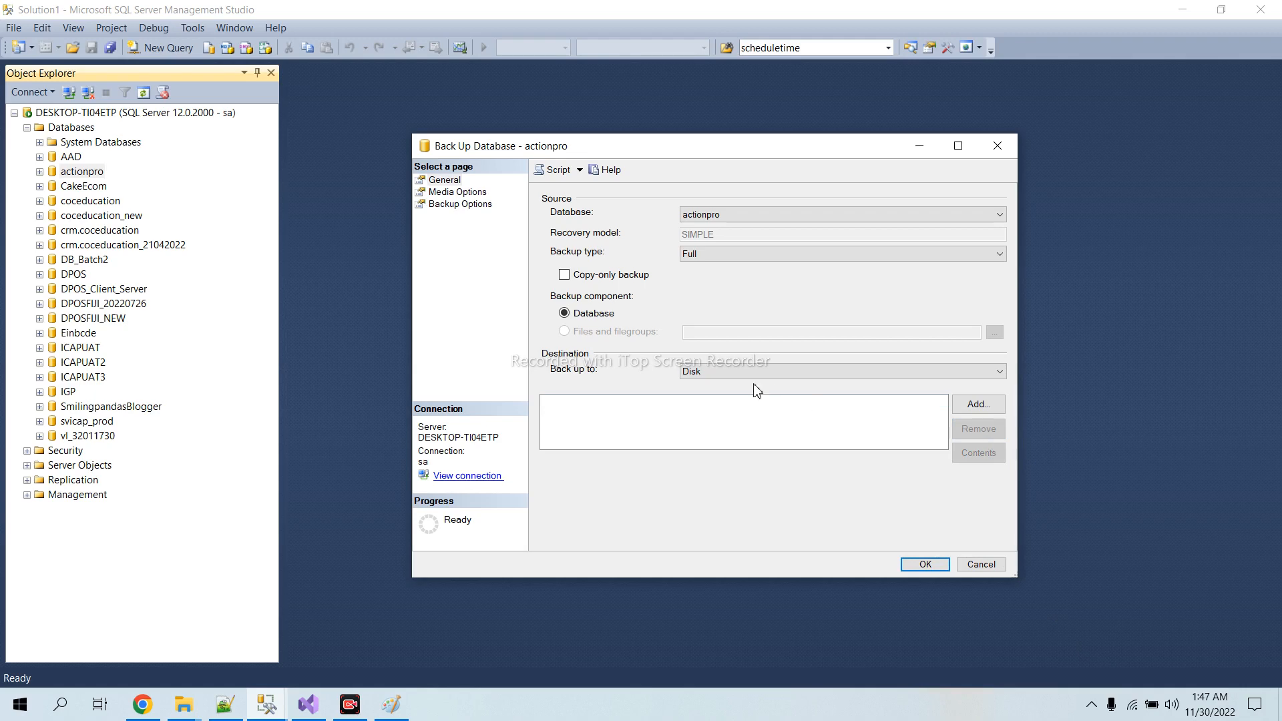
Add the disk backup destination file D:\Temp\Study\actionpro_20221130_2.bak.
{"action": "left_click", "coordinate": [976, 405]}
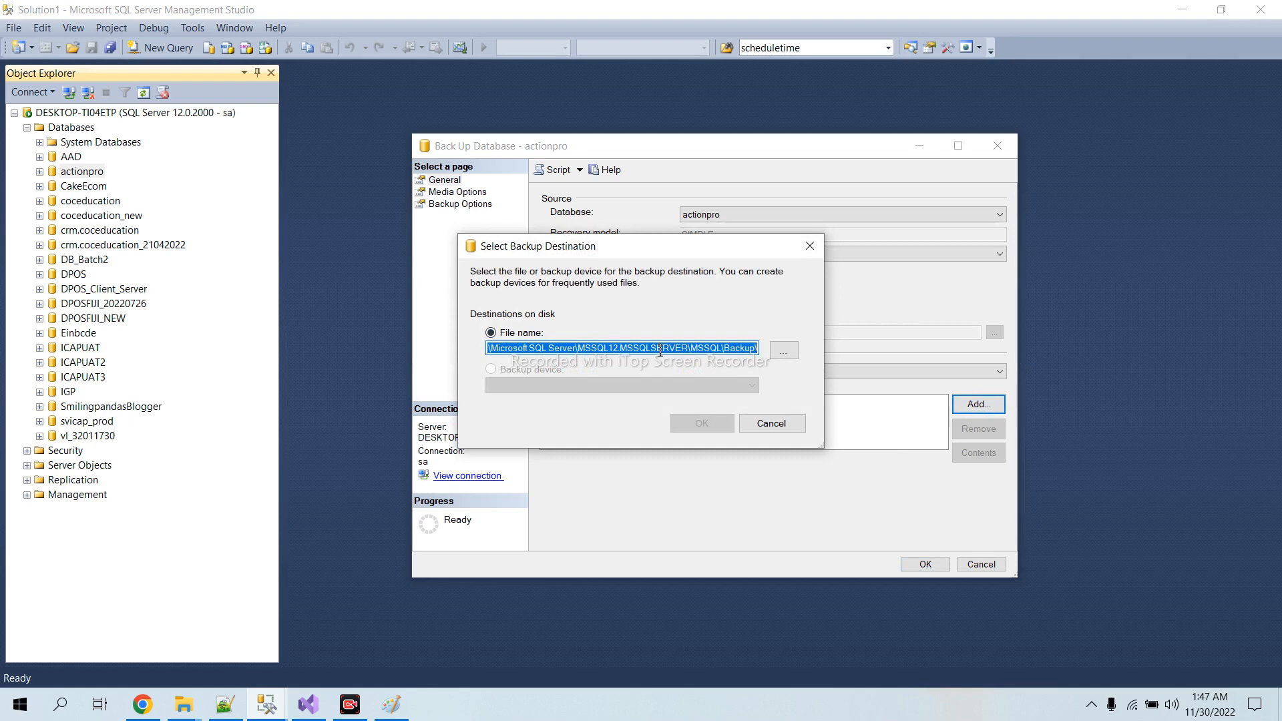
{"action": "type", "text": "D"}
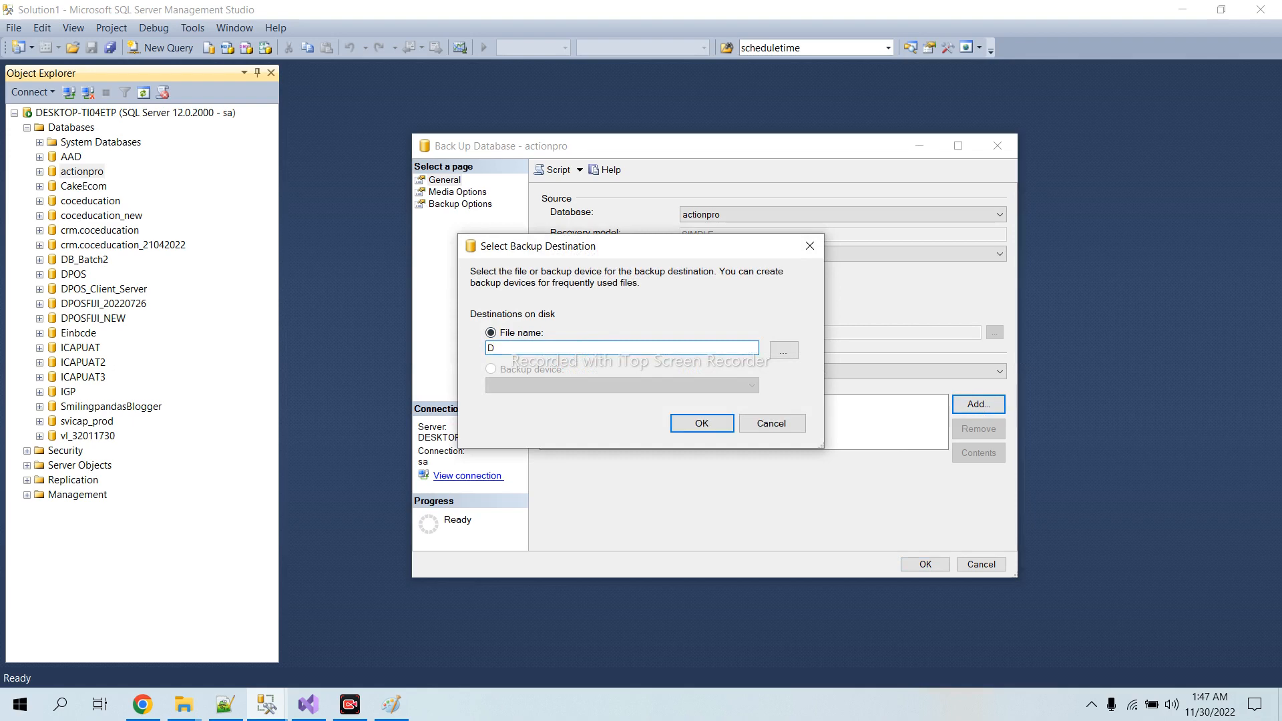
{"action": "type", "text": ":\\"}
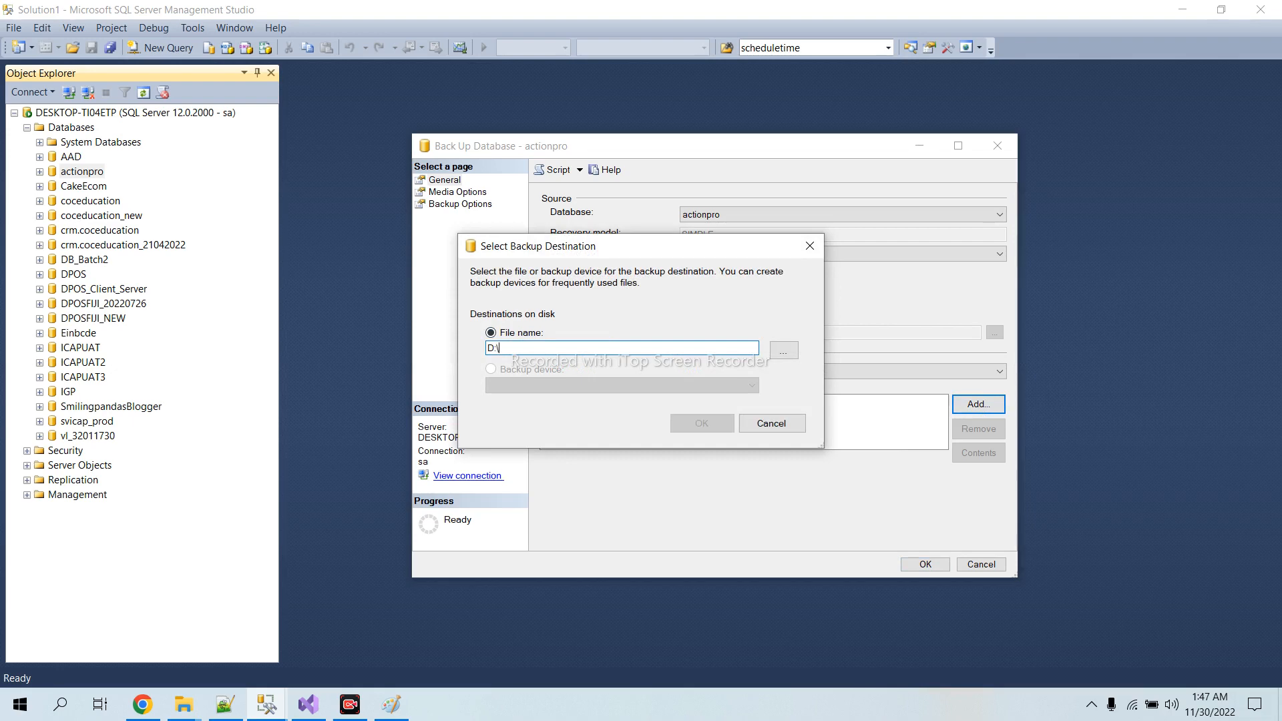
{"action": "type", "text": "Temp"}
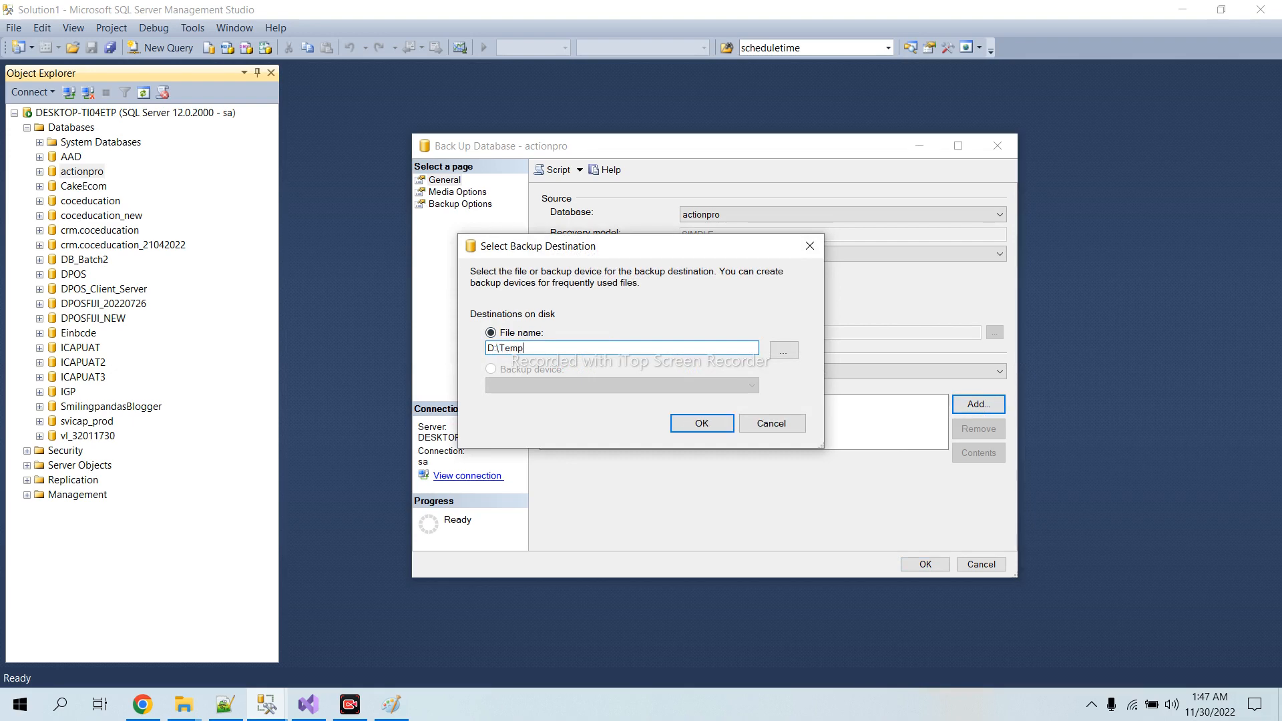
{"action": "type", "text": "\\Study\\"}
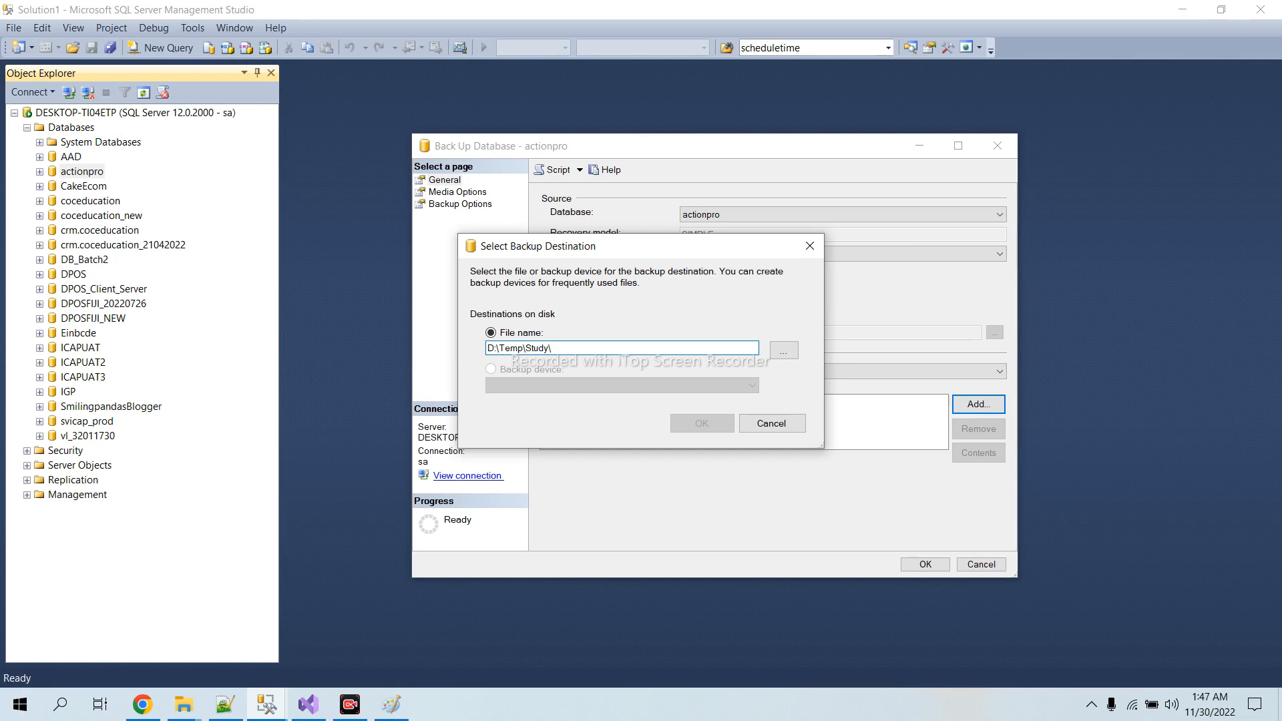
{"action": "type", "text": "actionpro"}
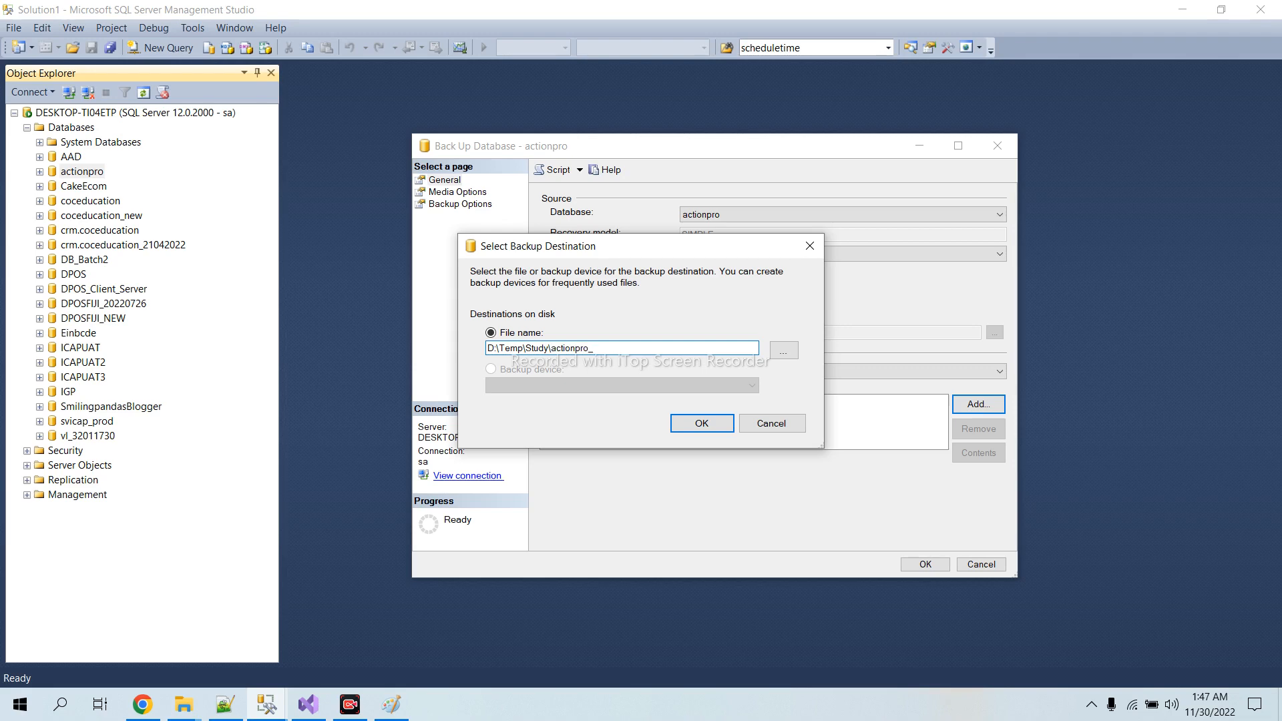
{"action": "type", "text": "_backup"}
{"action": "key", "text": "BackSpace"}
{"action": "key", "text": "BackSpace"}
{"action": "key", "text": "BackSpace"}
{"action": "key", "text": "BackSpace"}
{"action": "key", "text": "BackSpace"}
{"action": "key", "text": "BackSpace"}
{"action": "type", "text": "2022"}
{"action": "type", "text": "30"}
{"action": "key", "text": "BackSpace"}
{"action": "type", "text": "1130_2.bak"}
{"action": "double_click", "coordinate": [650, 348]}
{"action": "left_click", "coordinate": [689, 348]}
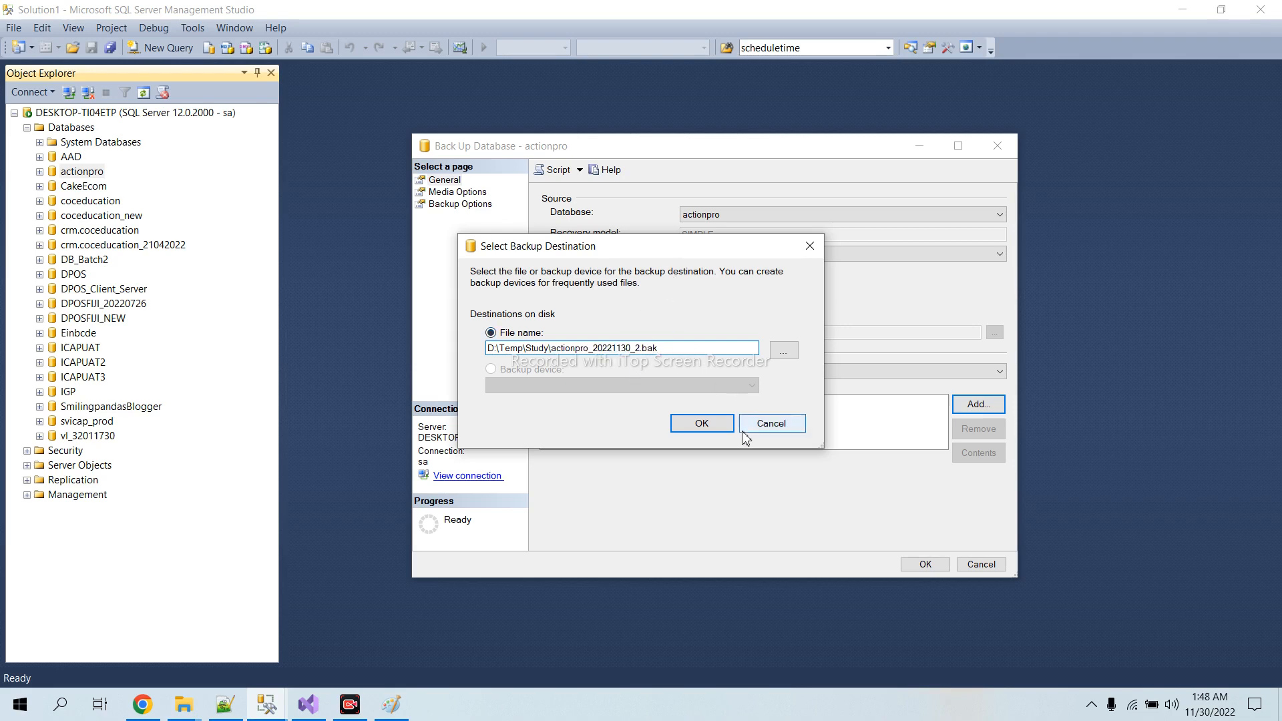
{"action": "left_click", "coordinate": [701, 423]}
Run the full backup of actionpro to the added destination file and dismiss the completion message.
{"action": "left_click", "coordinate": [616, 403]}
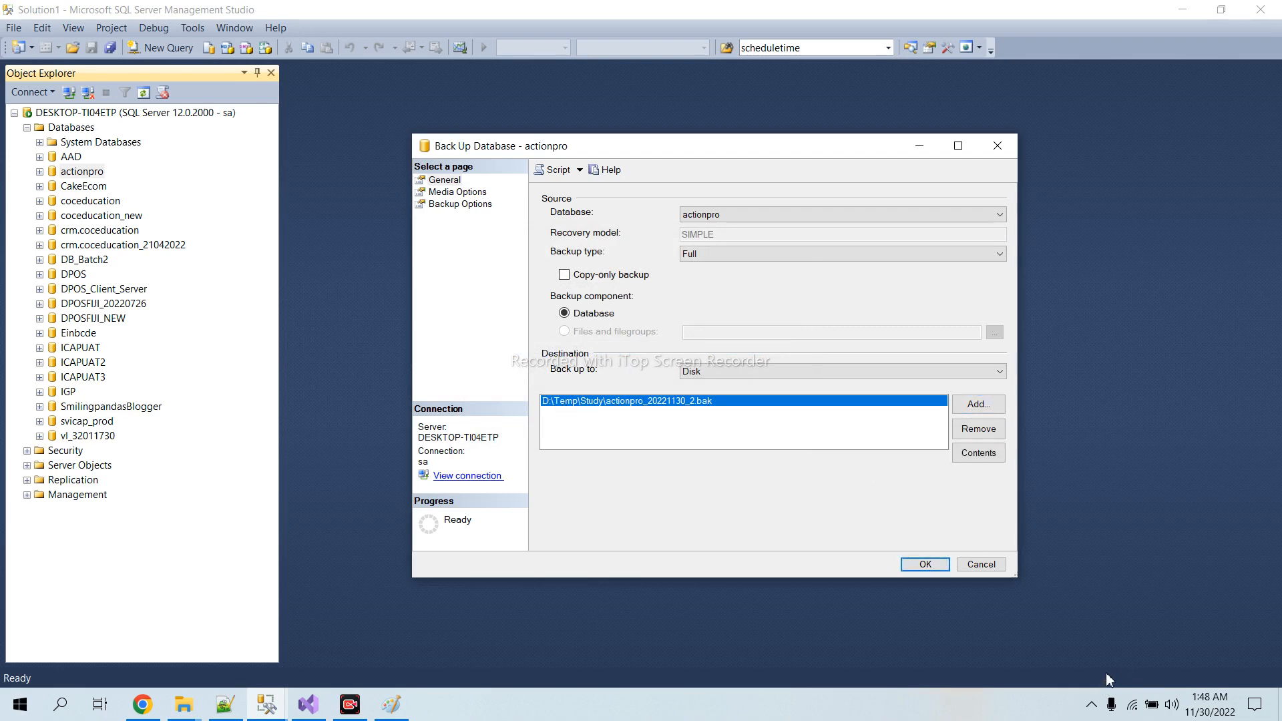
{"action": "left_click", "coordinate": [926, 564]}
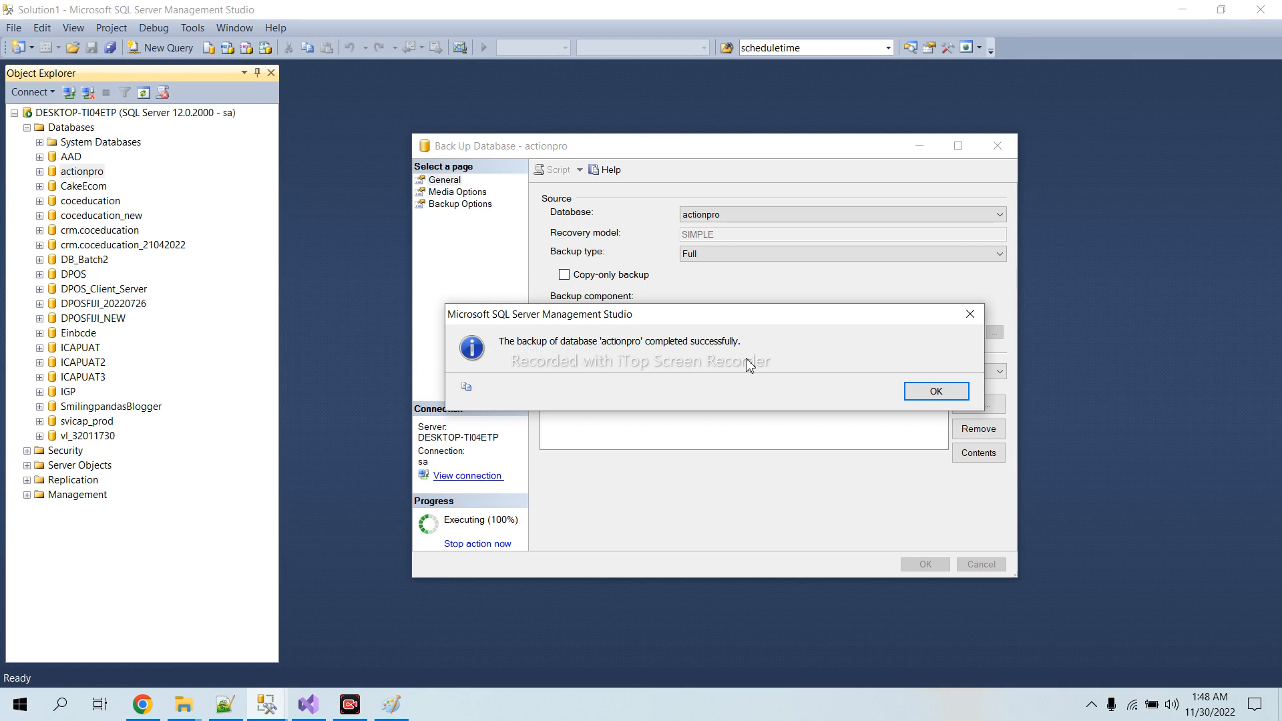
{"action": "left_click", "coordinate": [912, 391]}
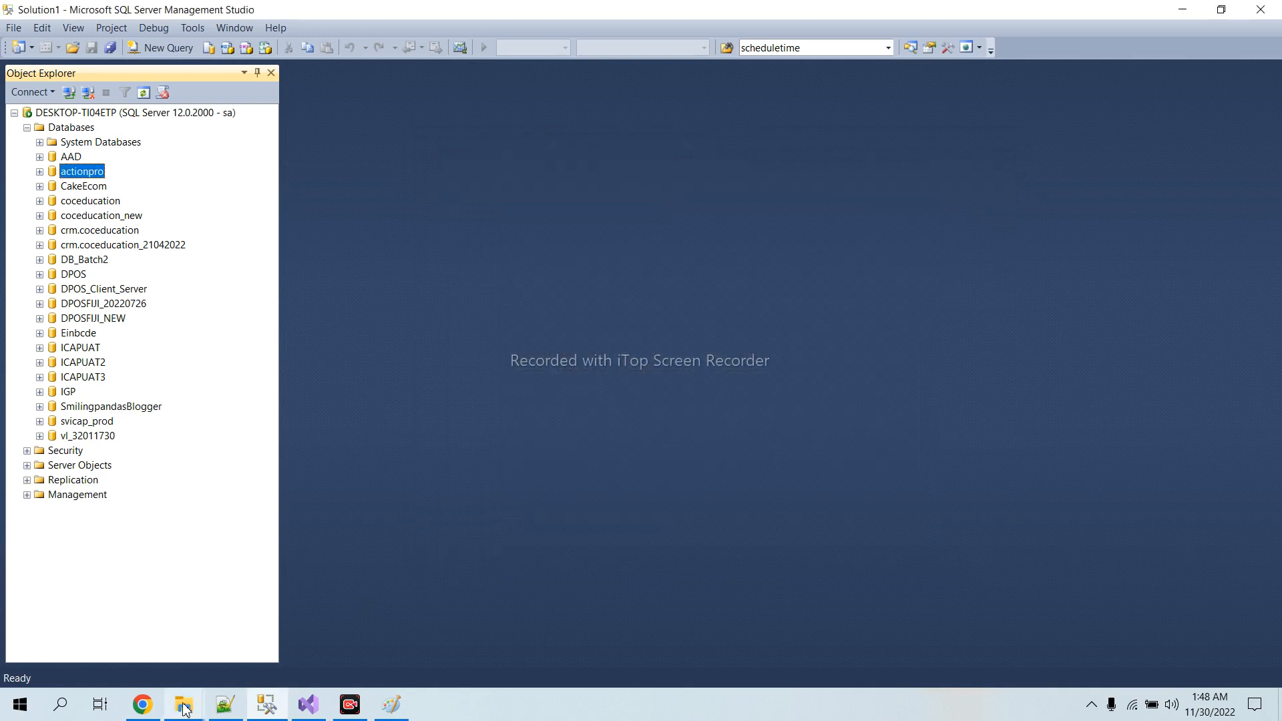
Switch to File Explorer and check the Study folder for the backup file actionpro_20221130_2.bak.
{"action": "mouse_move", "coordinate": [184, 705]}
{"action": "left_click", "coordinate": [123, 651]}
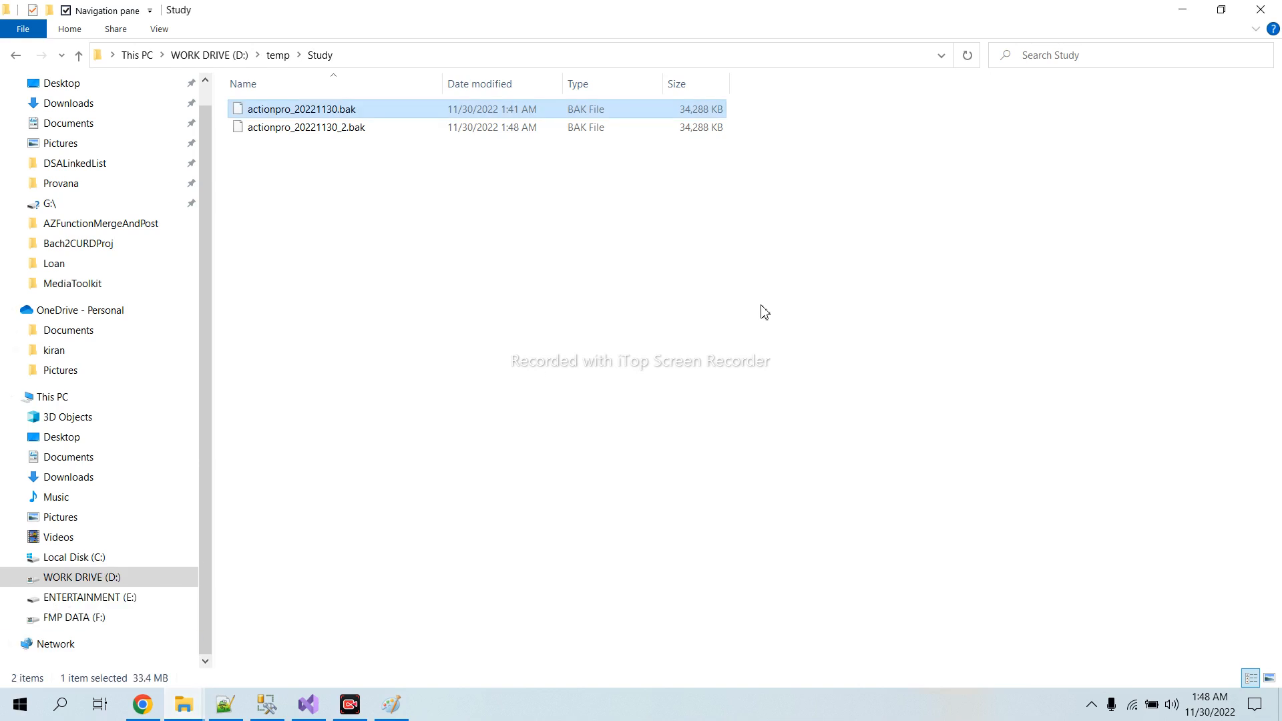
{"action": "left_click", "coordinate": [386, 172]}
{"action": "left_click", "coordinate": [300, 132]}
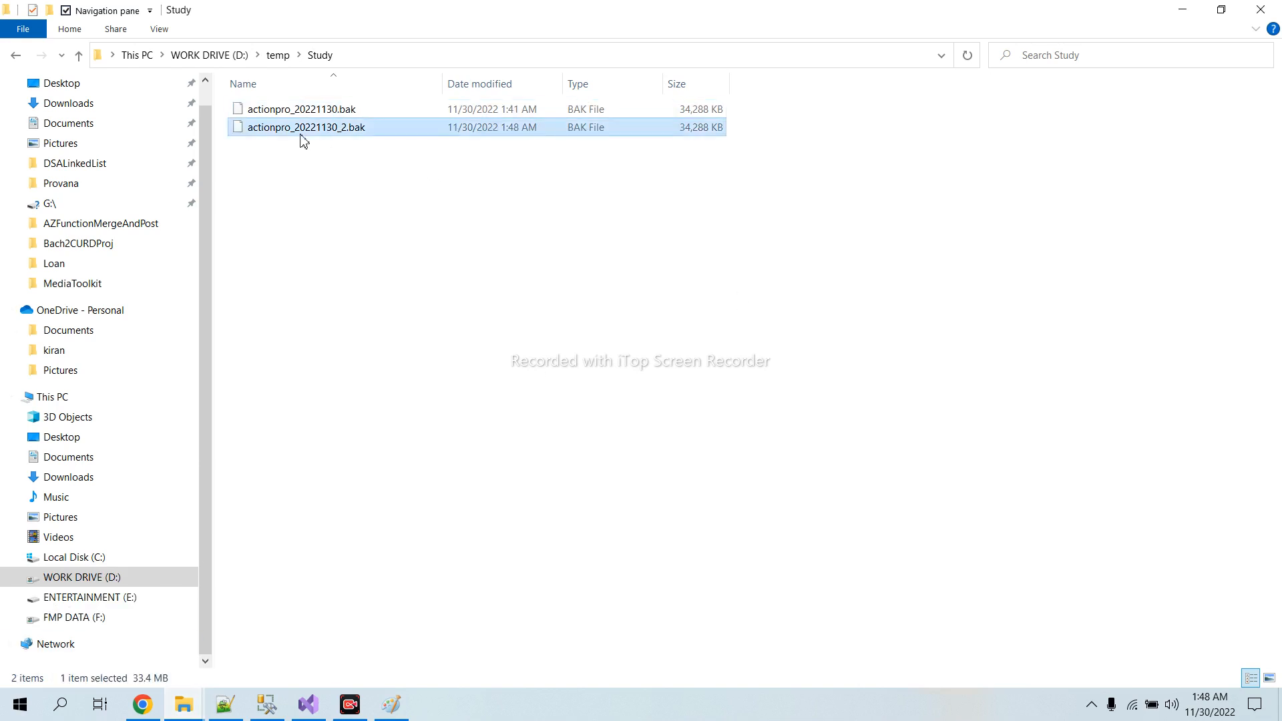
{"action": "left_click", "coordinate": [347, 132]}
{"action": "left_click", "coordinate": [388, 128]}
{"action": "left_click", "coordinate": [437, 134]}
Switch back to SQL Server Management Studio and delete the actionpro database, closing its existing connections.
{"action": "left_click", "coordinate": [275, 714]}
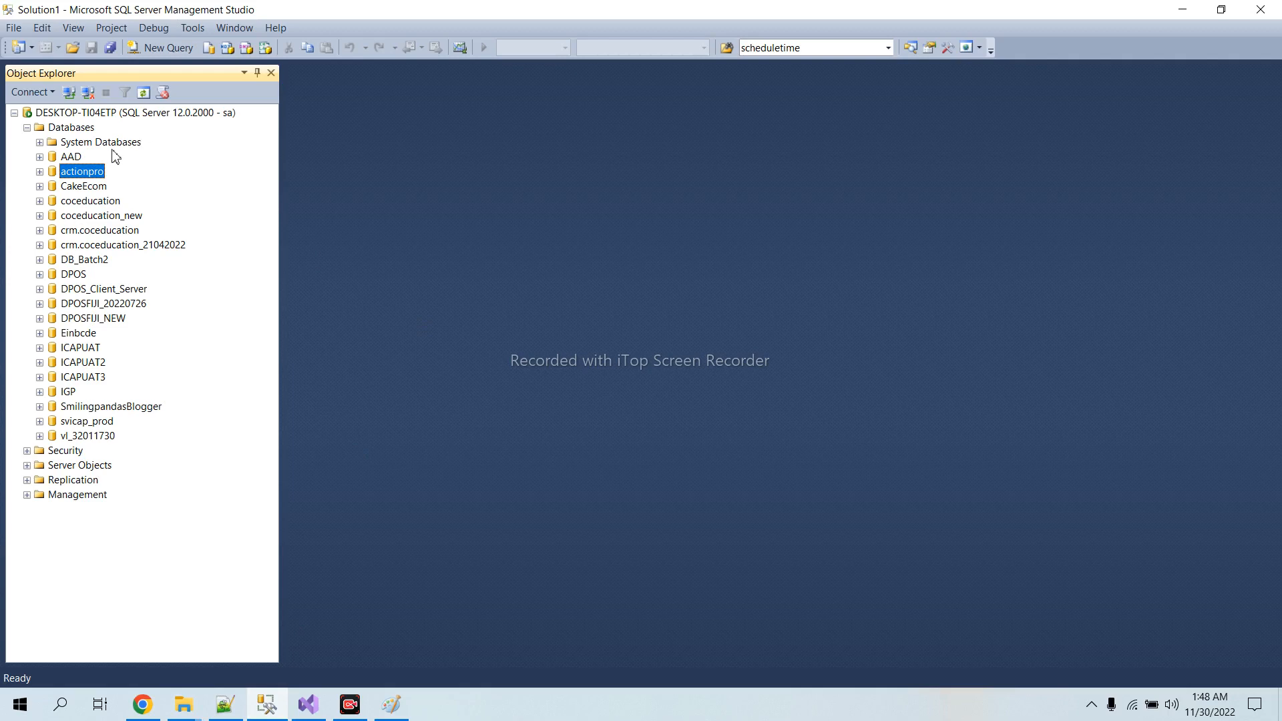
{"action": "left_click", "coordinate": [77, 157]}
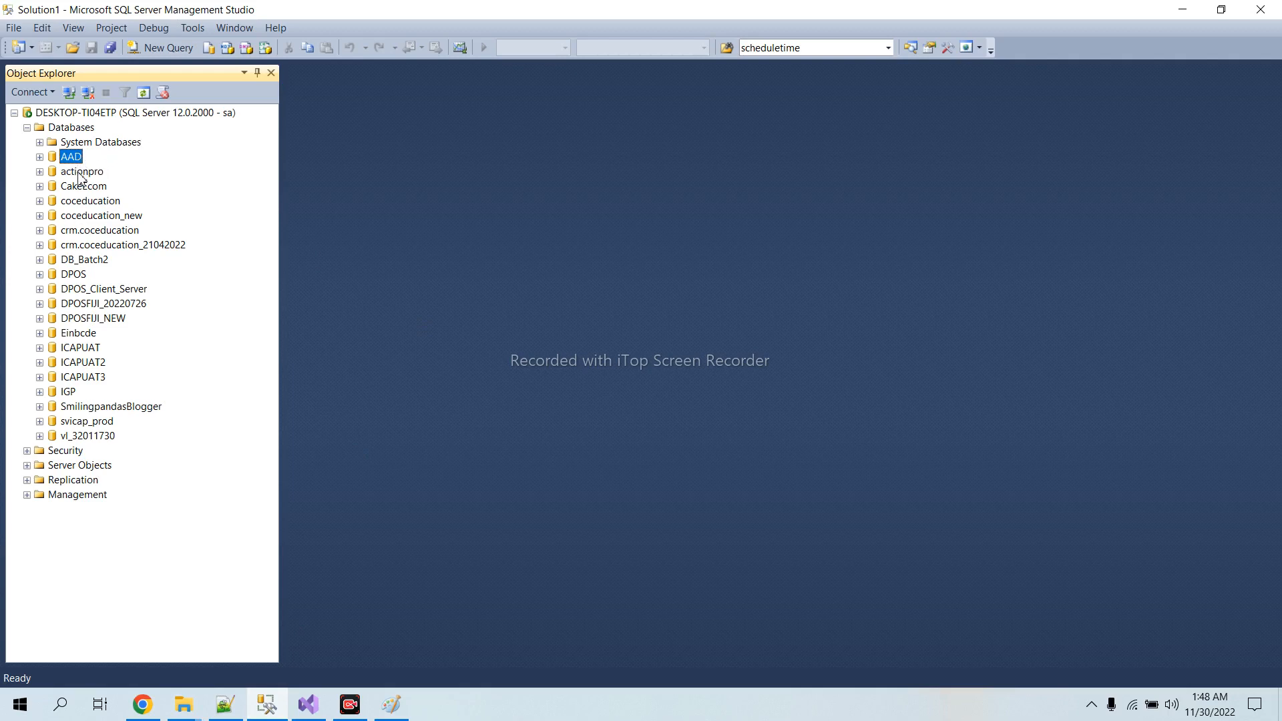
{"action": "left_click", "coordinate": [80, 174]}
{"action": "right_click", "coordinate": [80, 175]}
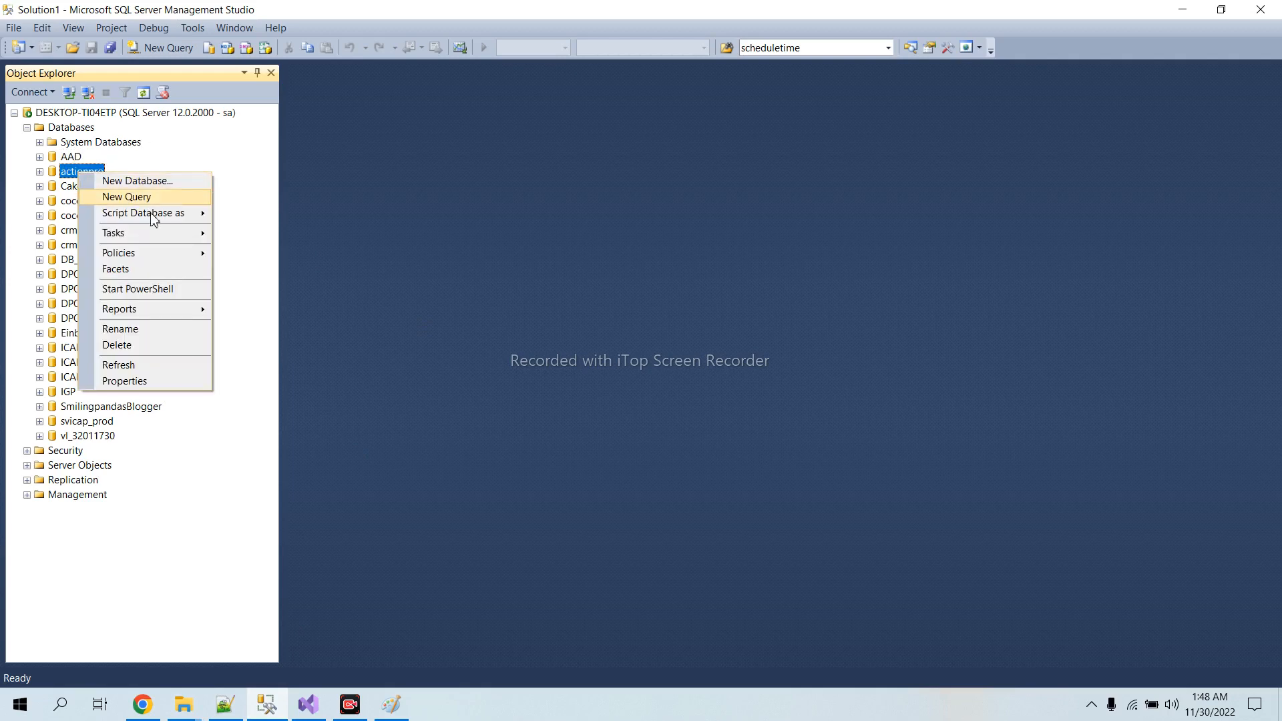
{"action": "left_click", "coordinate": [131, 346]}
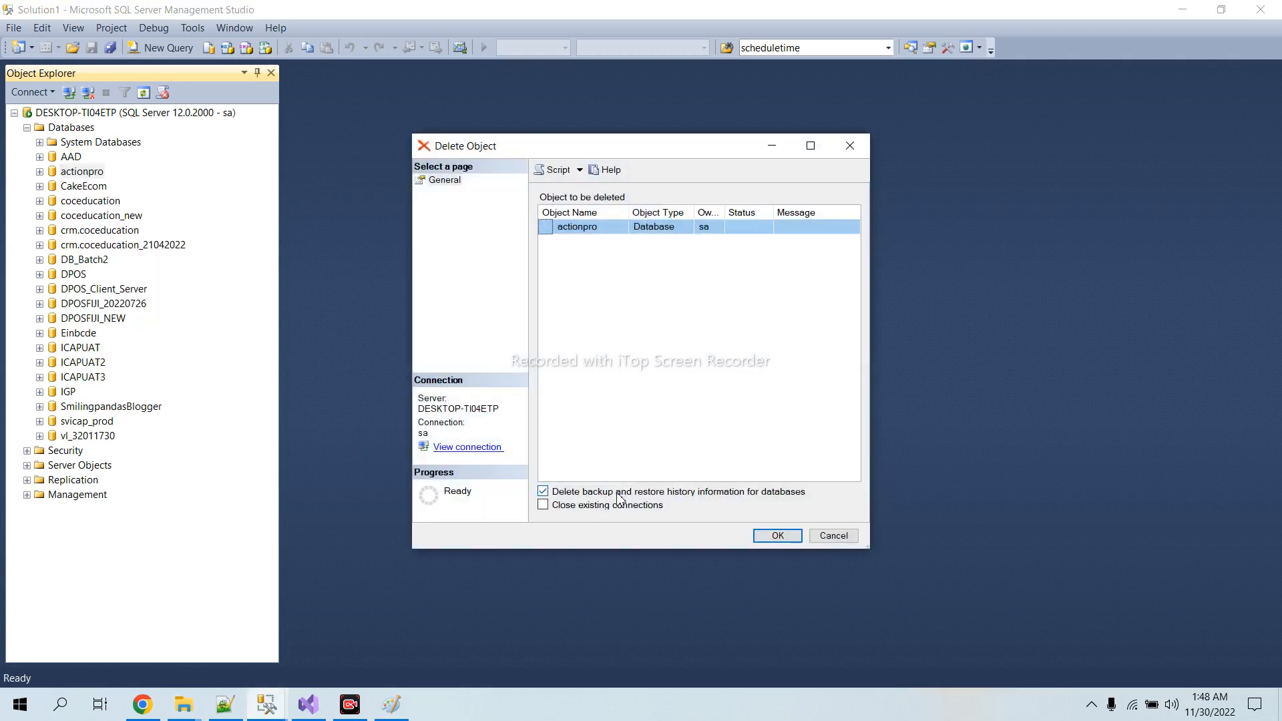
{"action": "left_click", "coordinate": [615, 506]}
{"action": "left_click", "coordinate": [776, 535]}
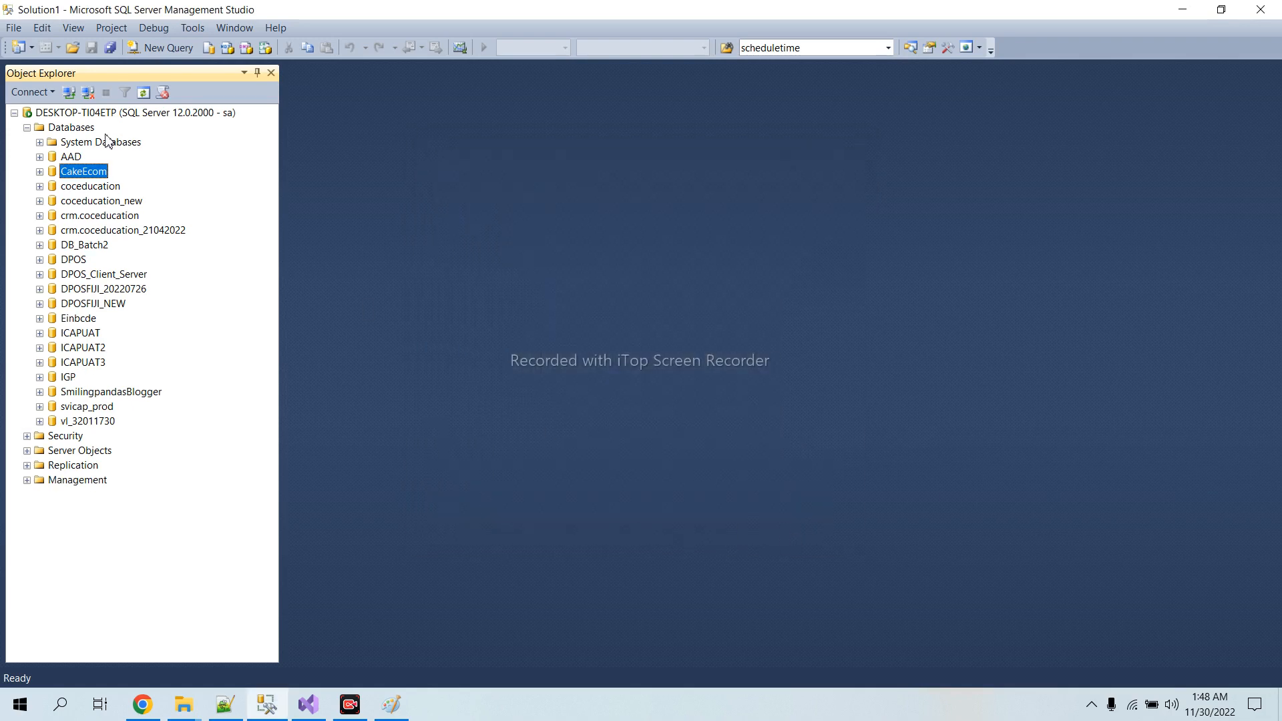
Refresh the server's Databases list.
{"action": "left_click", "coordinate": [73, 128]}
{"action": "left_click", "coordinate": [143, 92]}
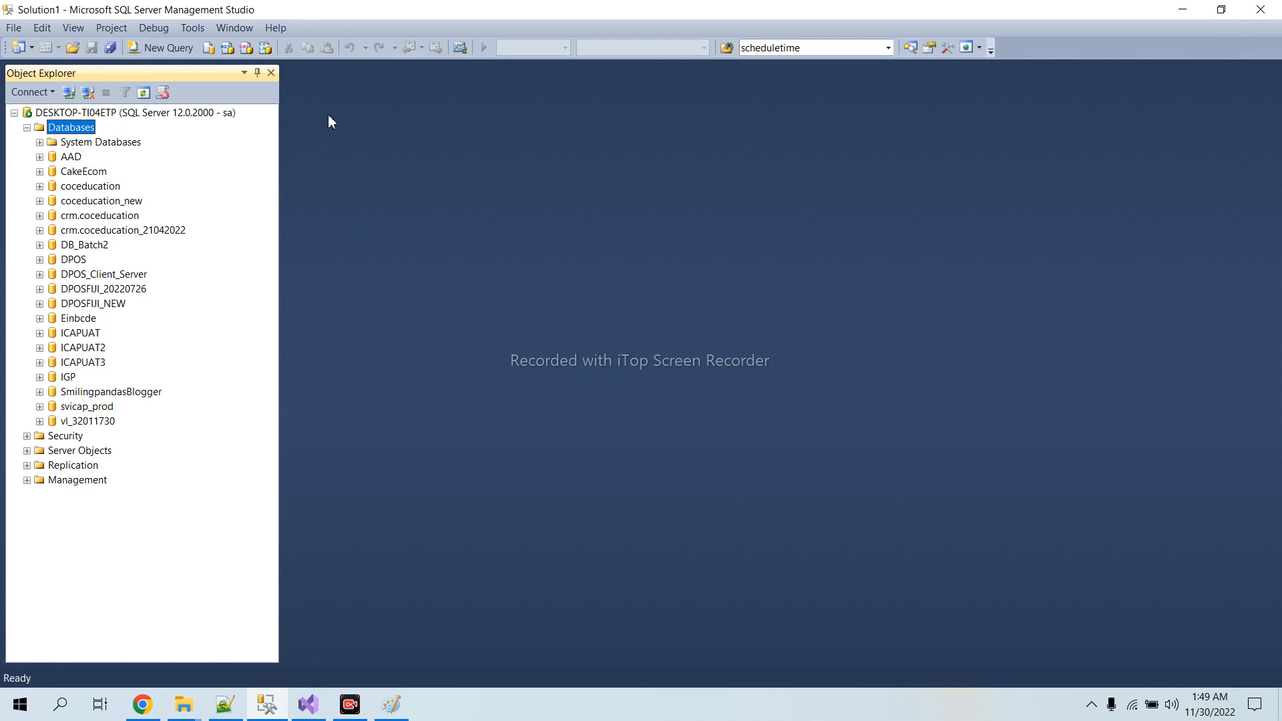
{"action": "right_click", "coordinate": [72, 131]}
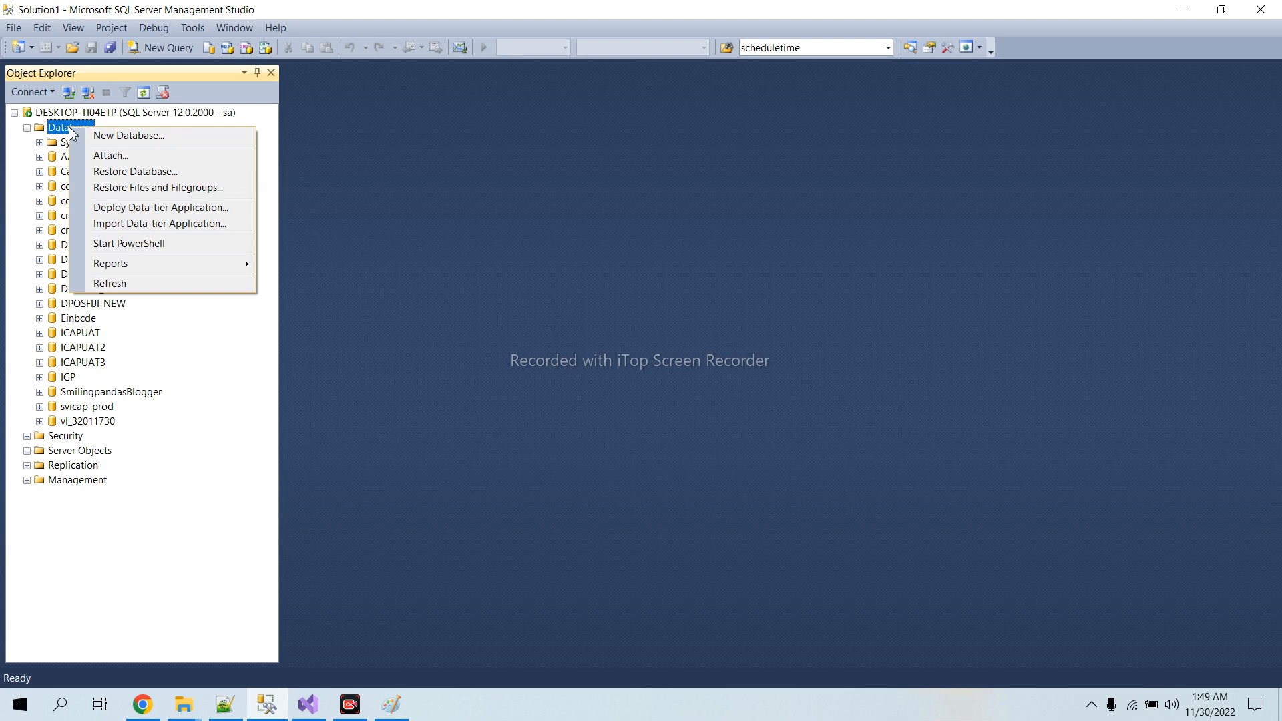
{"action": "left_click", "coordinate": [45, 131]}
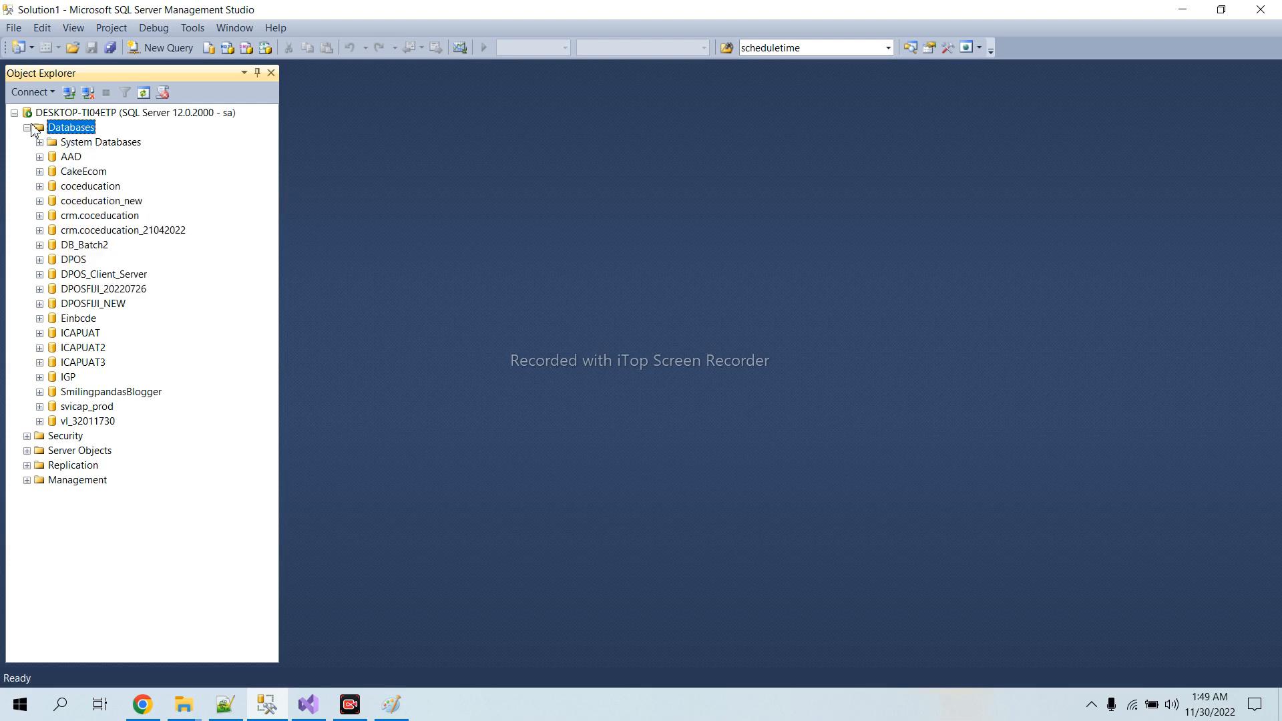
Start a database restore from the Databases folder and set its source to Device.
{"action": "right_click", "coordinate": [74, 132]}
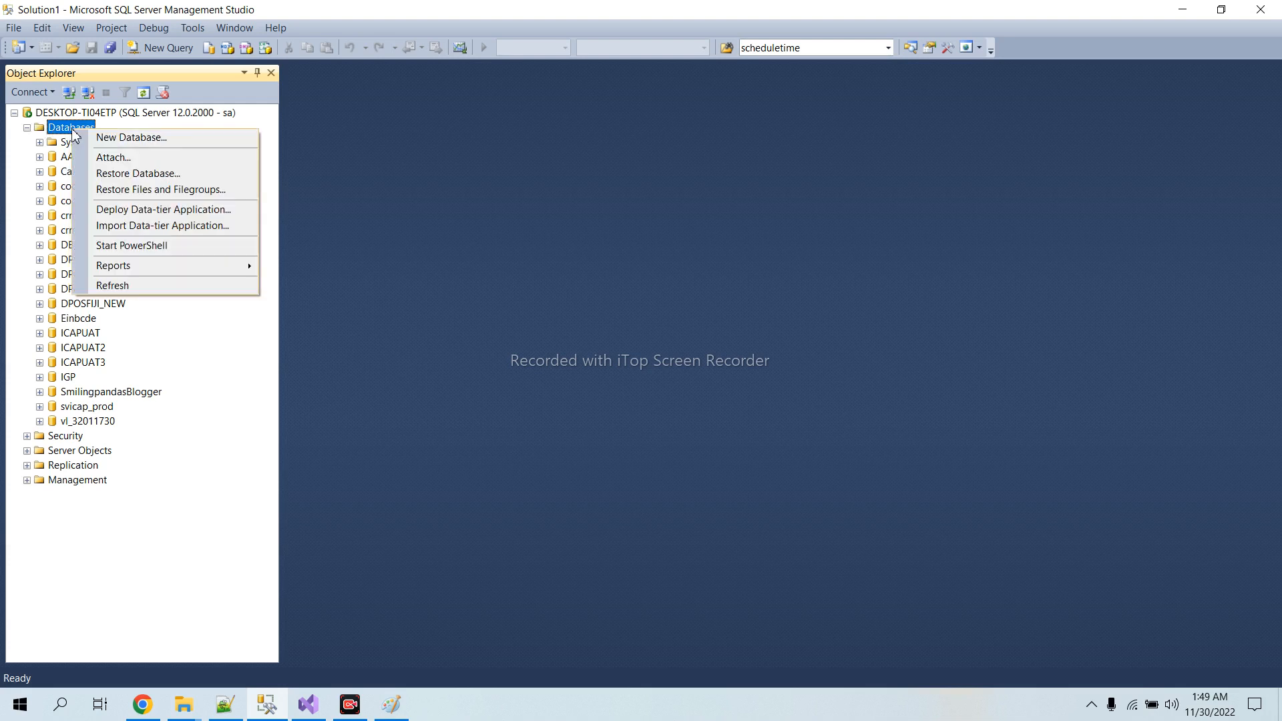
{"action": "left_click", "coordinate": [153, 173]}
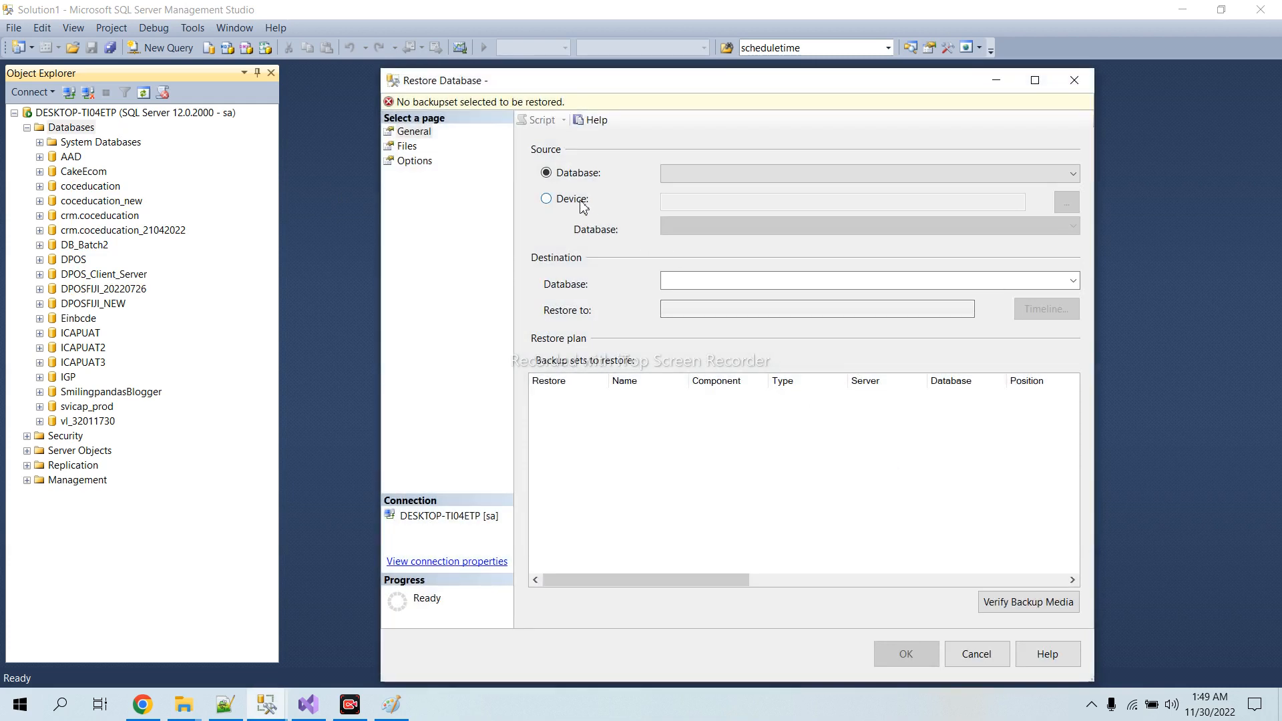
{"action": "left_click", "coordinate": [558, 201]}
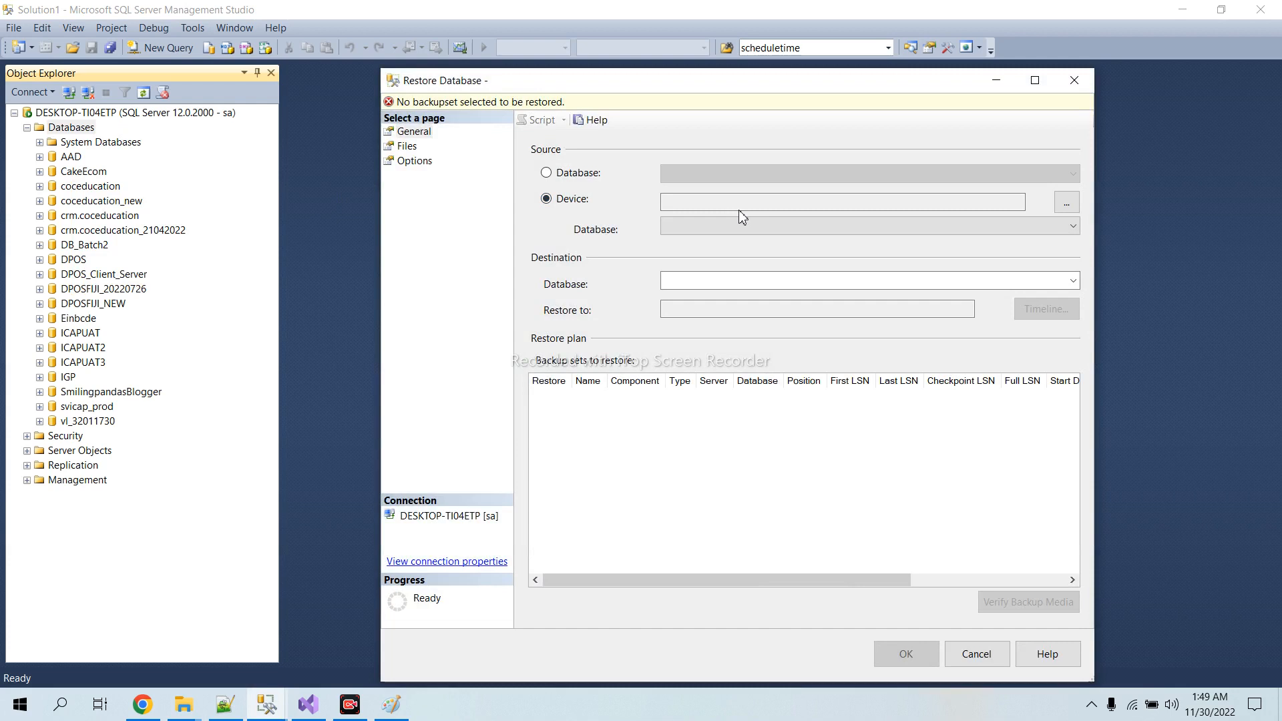
Add the backup file D:\temp\Study\actionpro_20221130_2.bak as the restore source's backup media.
{"action": "left_click", "coordinate": [1065, 204]}
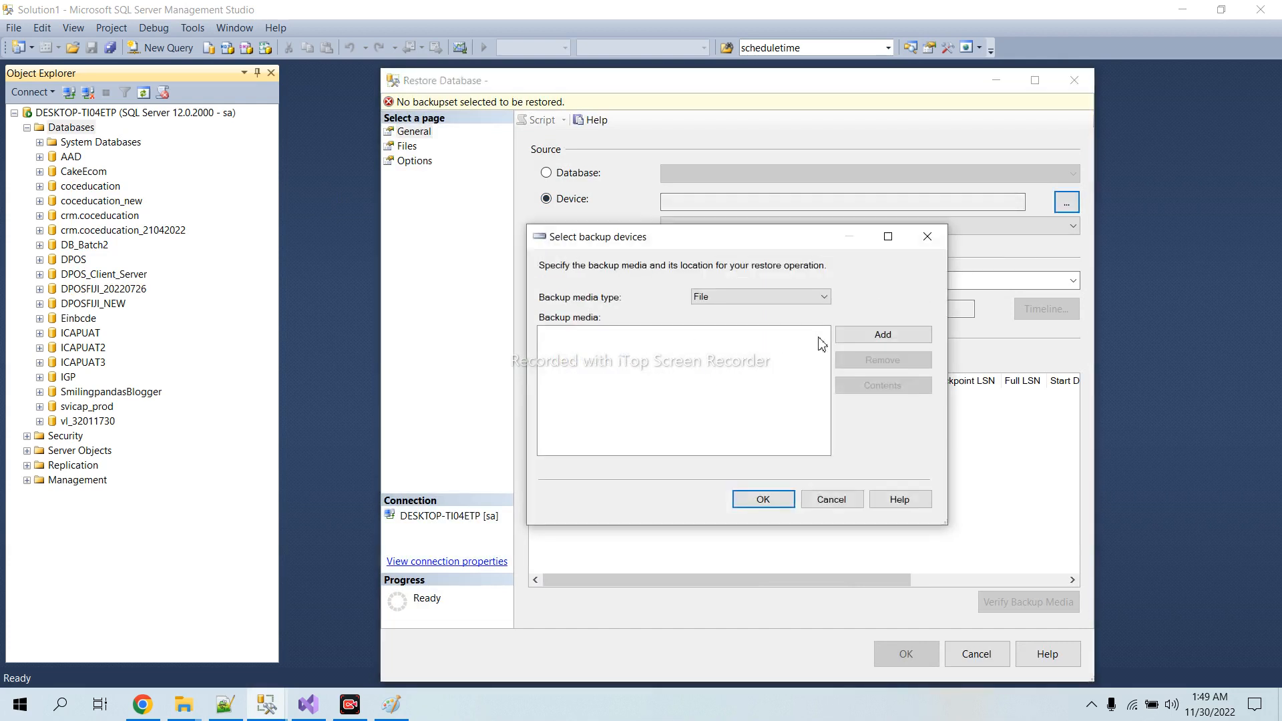
{"action": "left_click", "coordinate": [875, 343]}
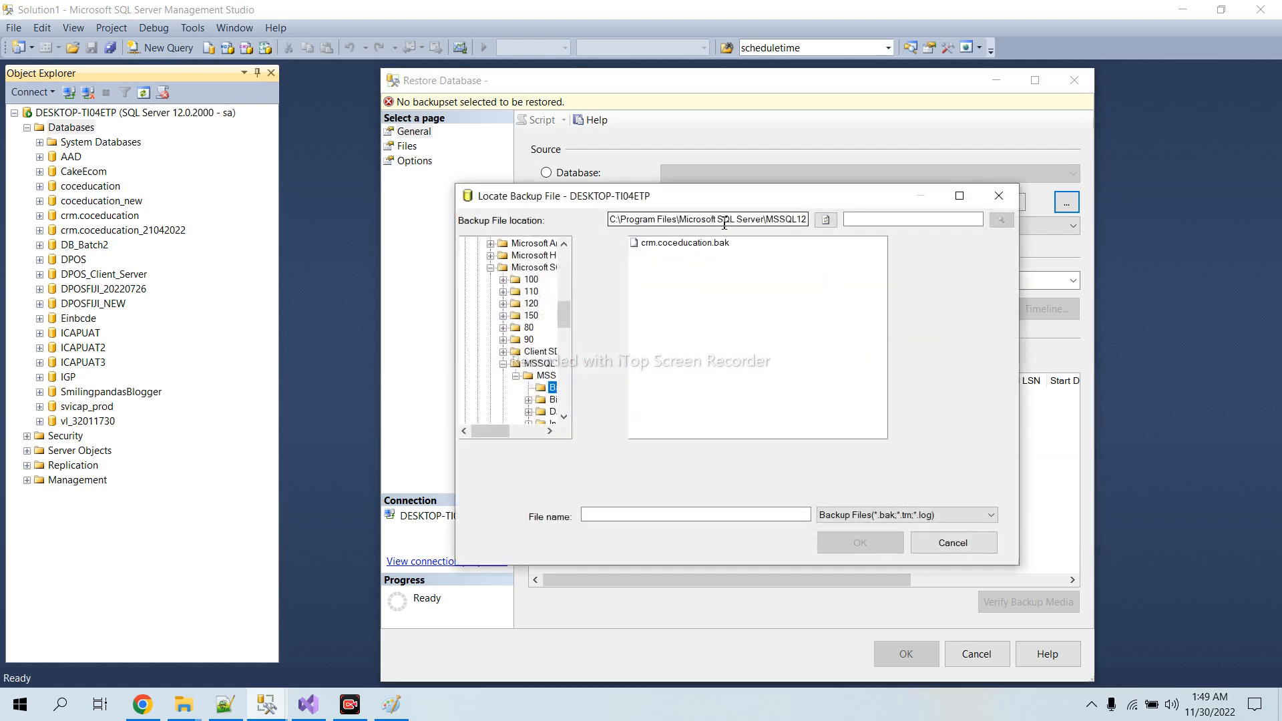
{"action": "scroll", "coordinate": [505, 268], "scroll_direction": "up", "scroll_amount": 10}
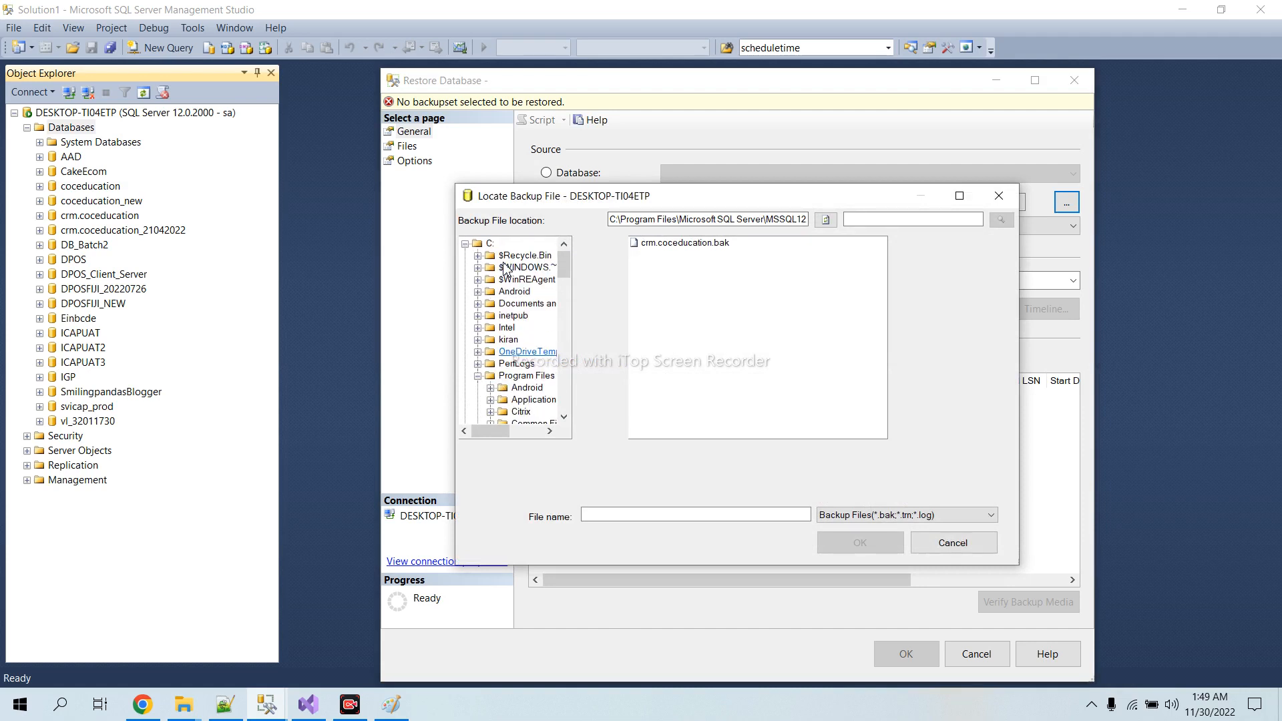
{"action": "left_click", "coordinate": [465, 243]}
{"action": "left_click", "coordinate": [487, 256]}
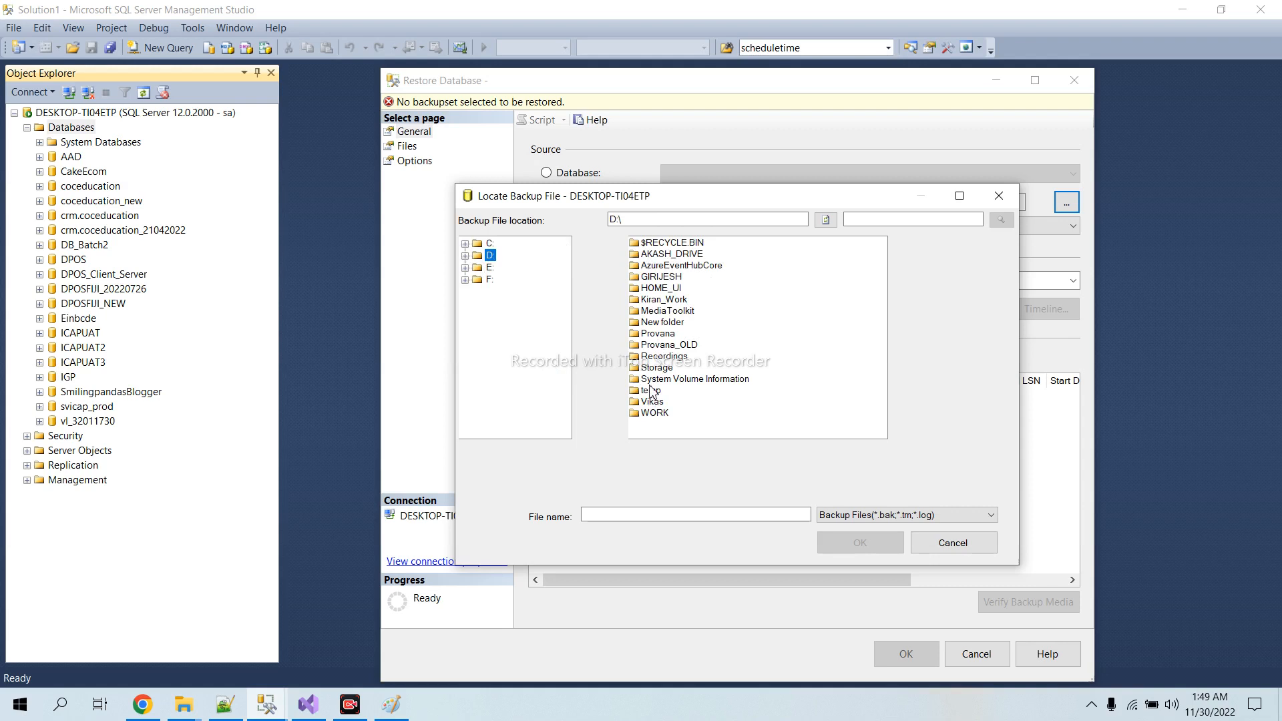
{"action": "double_click", "coordinate": [651, 390]}
{"action": "double_click", "coordinate": [654, 242]}
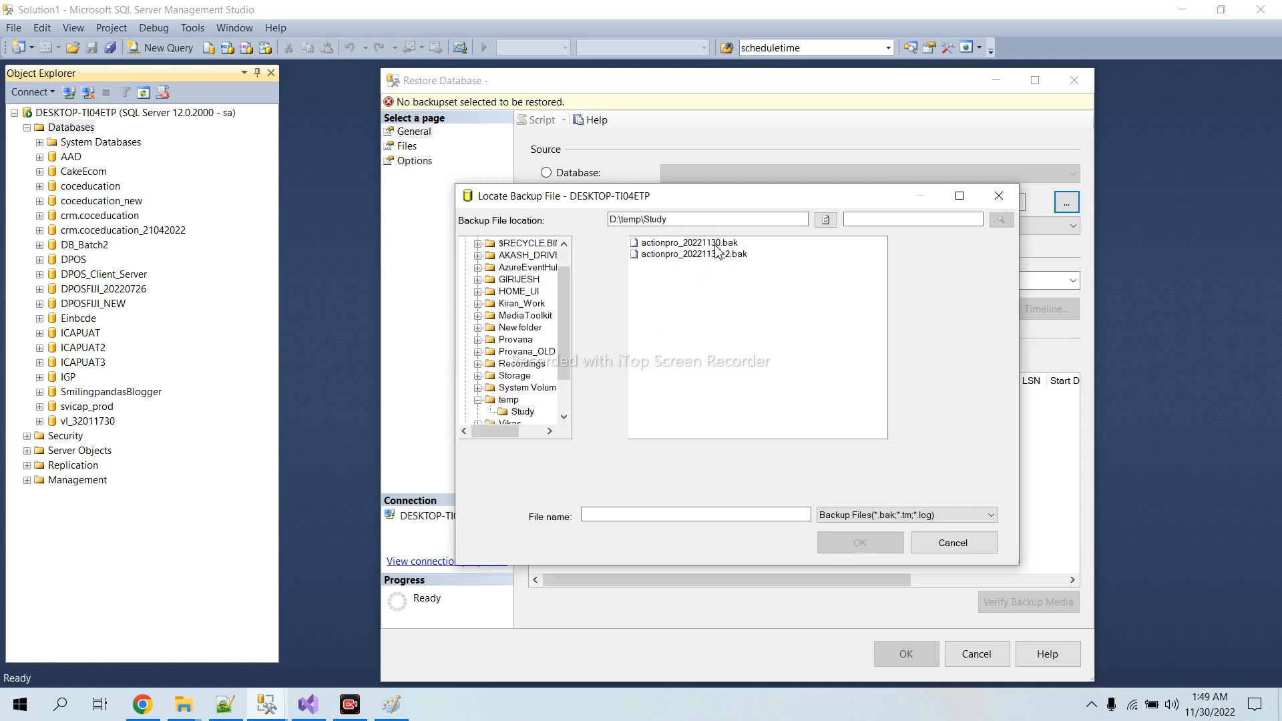
{"action": "left_click", "coordinate": [715, 255]}
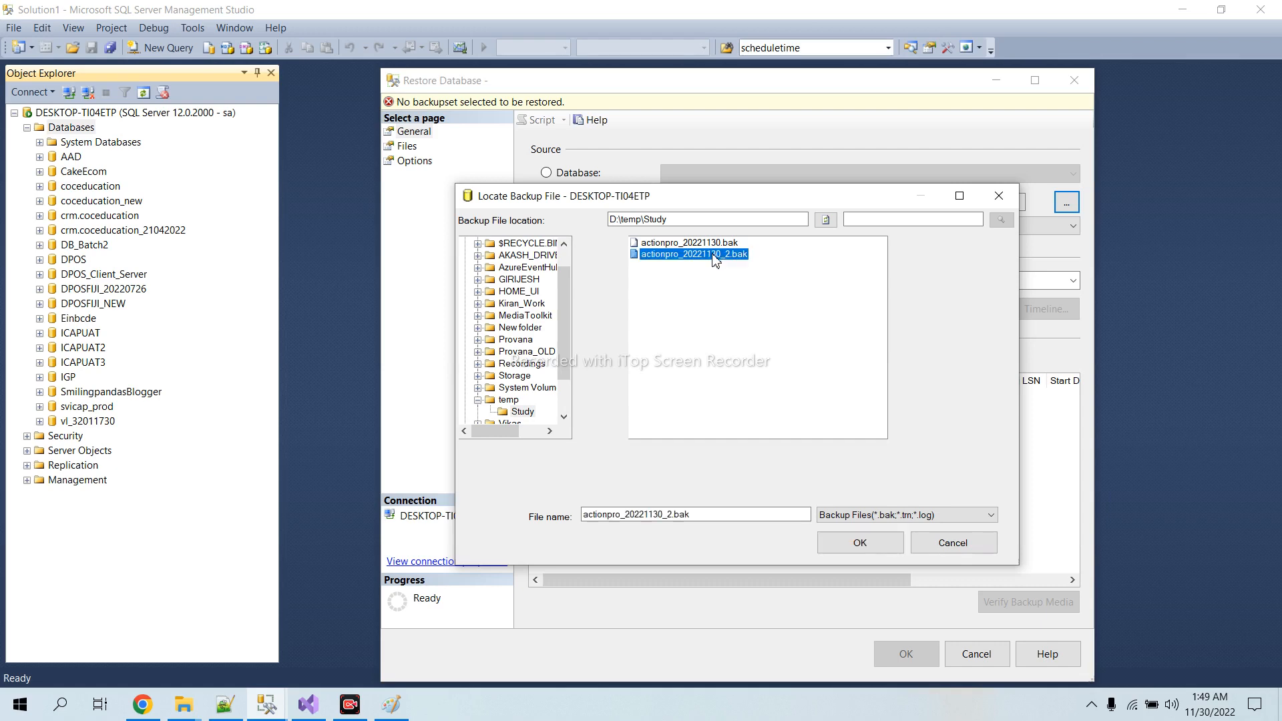
{"action": "left_click", "coordinate": [892, 549]}
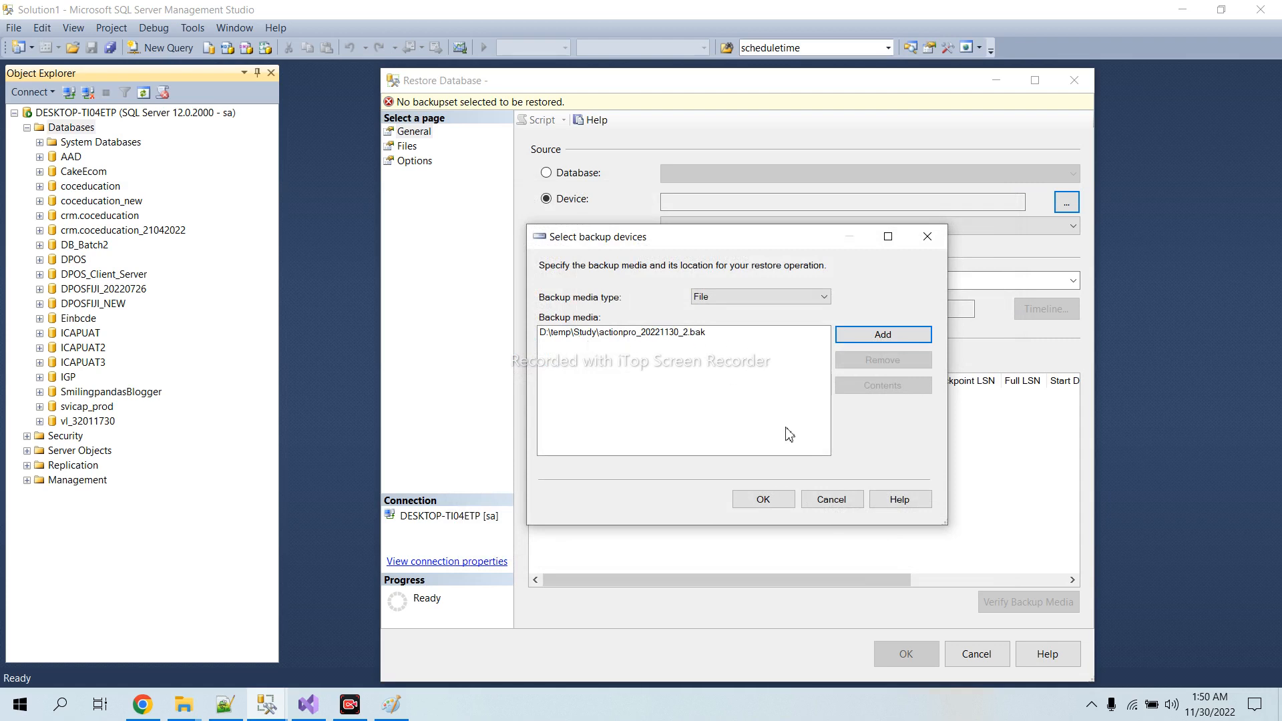
{"action": "left_click", "coordinate": [788, 498]}
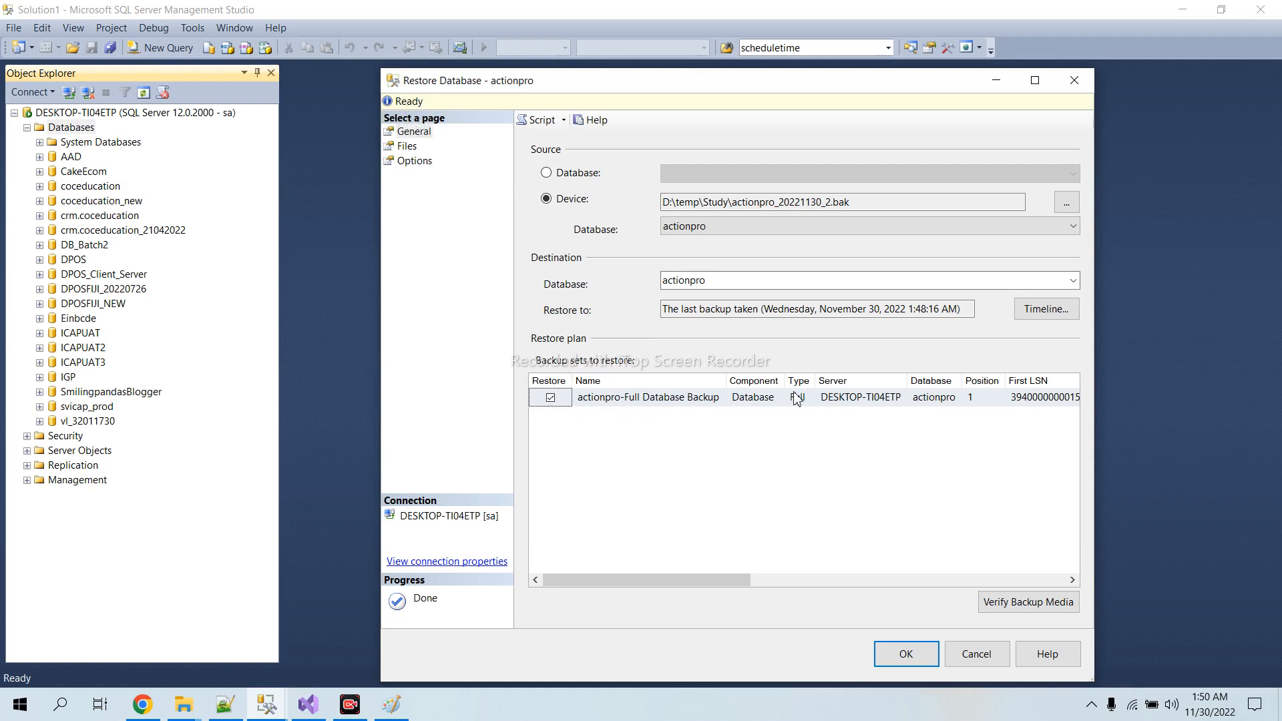
Restore the full backup to the destination database actionpro and dismiss the completion message.
{"action": "double_click", "coordinate": [707, 282]}
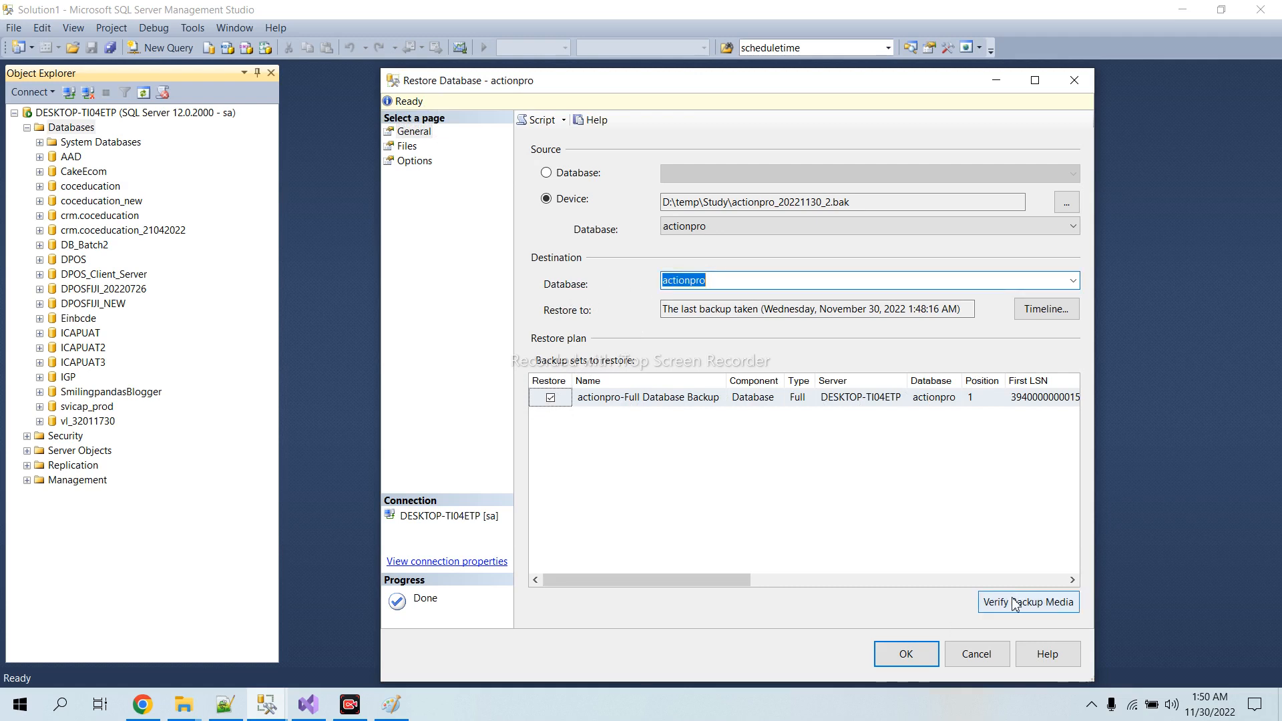
{"action": "left_click", "coordinate": [890, 661]}
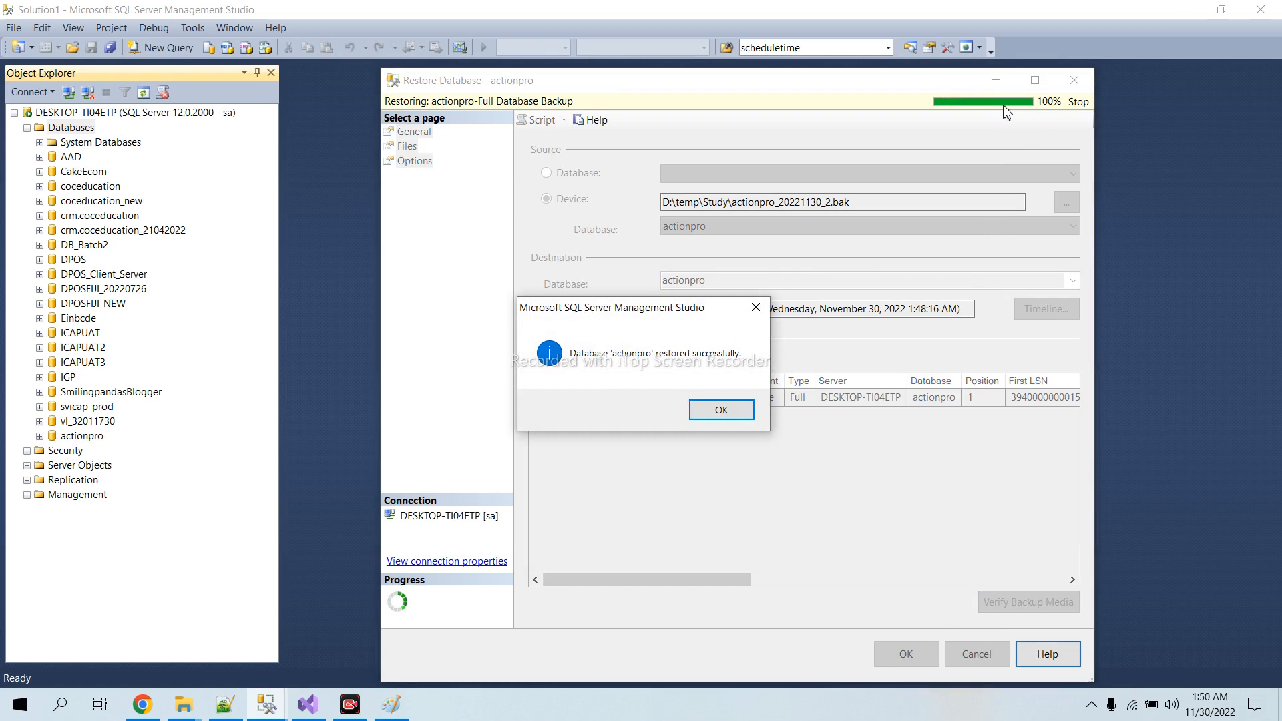
{"action": "left_click", "coordinate": [721, 410]}
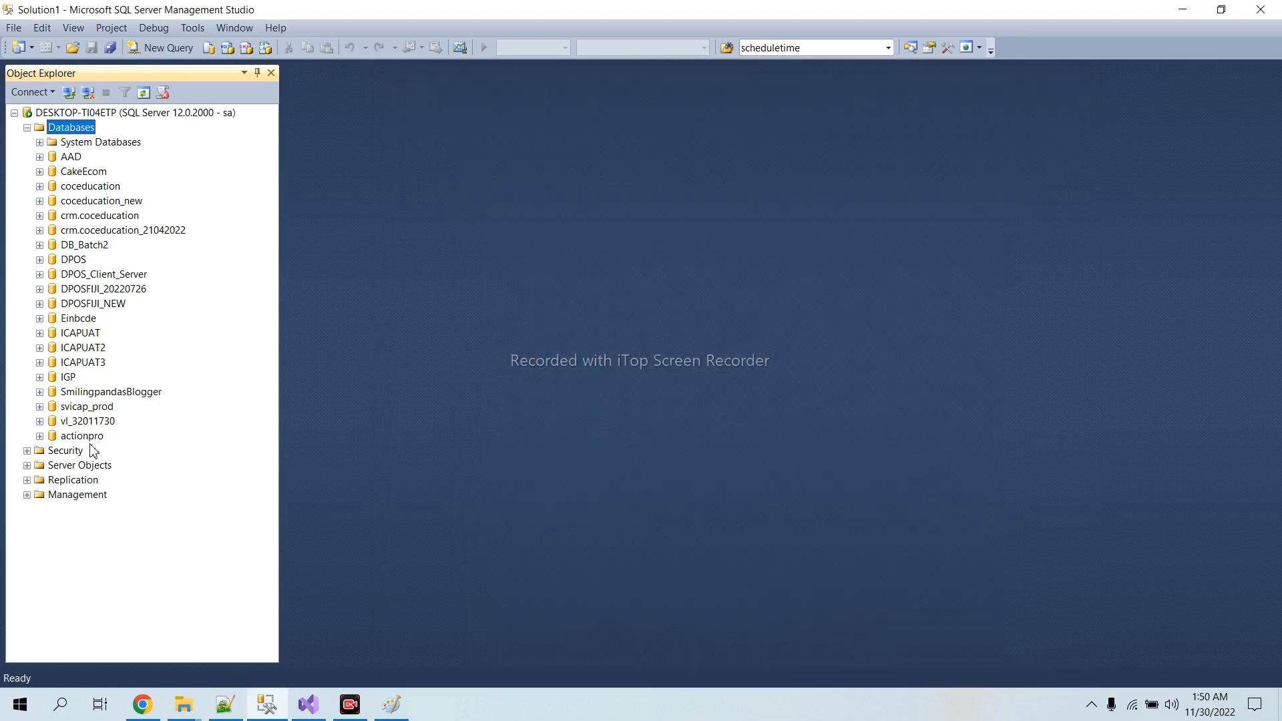
Expand the restored actionpro database and its Tables folder to examine the tables.
{"action": "left_click", "coordinate": [82, 436]}
{"action": "left_click", "coordinate": [39, 436]}
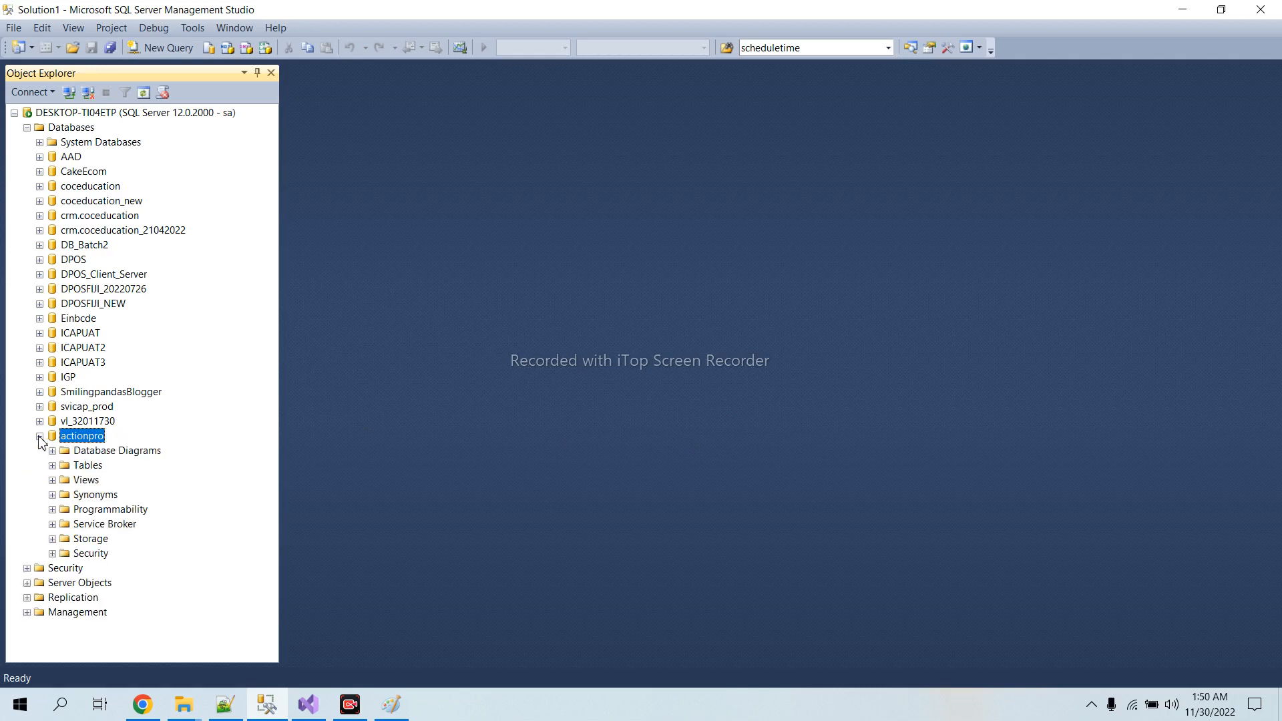
{"action": "left_click", "coordinate": [52, 465]}
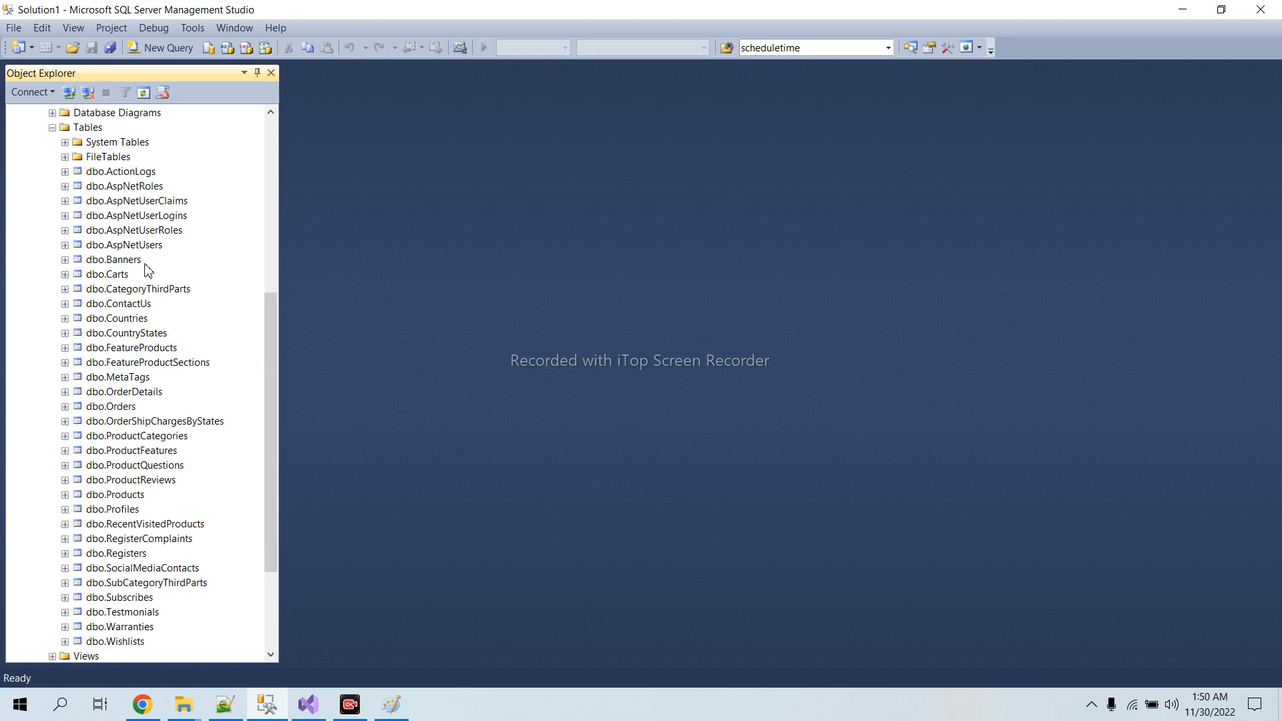
Run the query SELECT * FROM Banners against the actionpro database in a new query window.
{"action": "left_click", "coordinate": [122, 262]}
{"action": "left_click", "coordinate": [162, 47]}
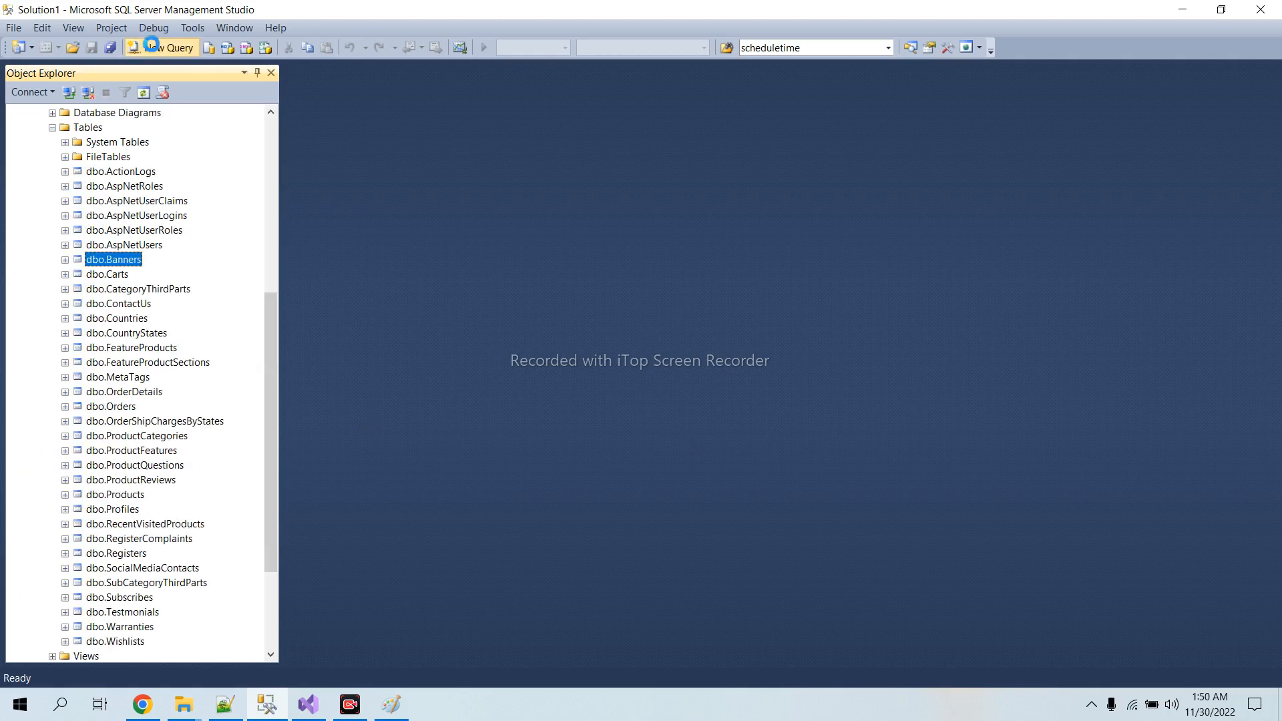
{"action": "type", "text": "SELEC"}
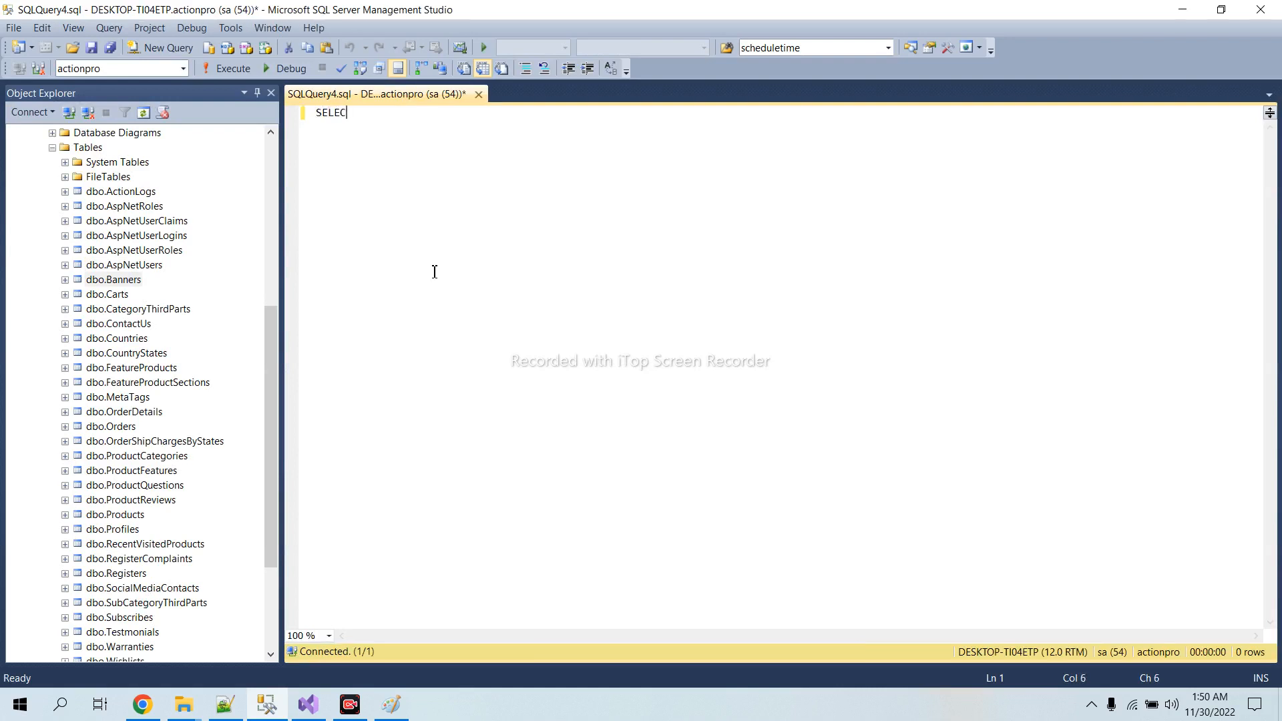
{"action": "type", "text": "T * FROM Banners"}
{"action": "key", "text": "Return"}
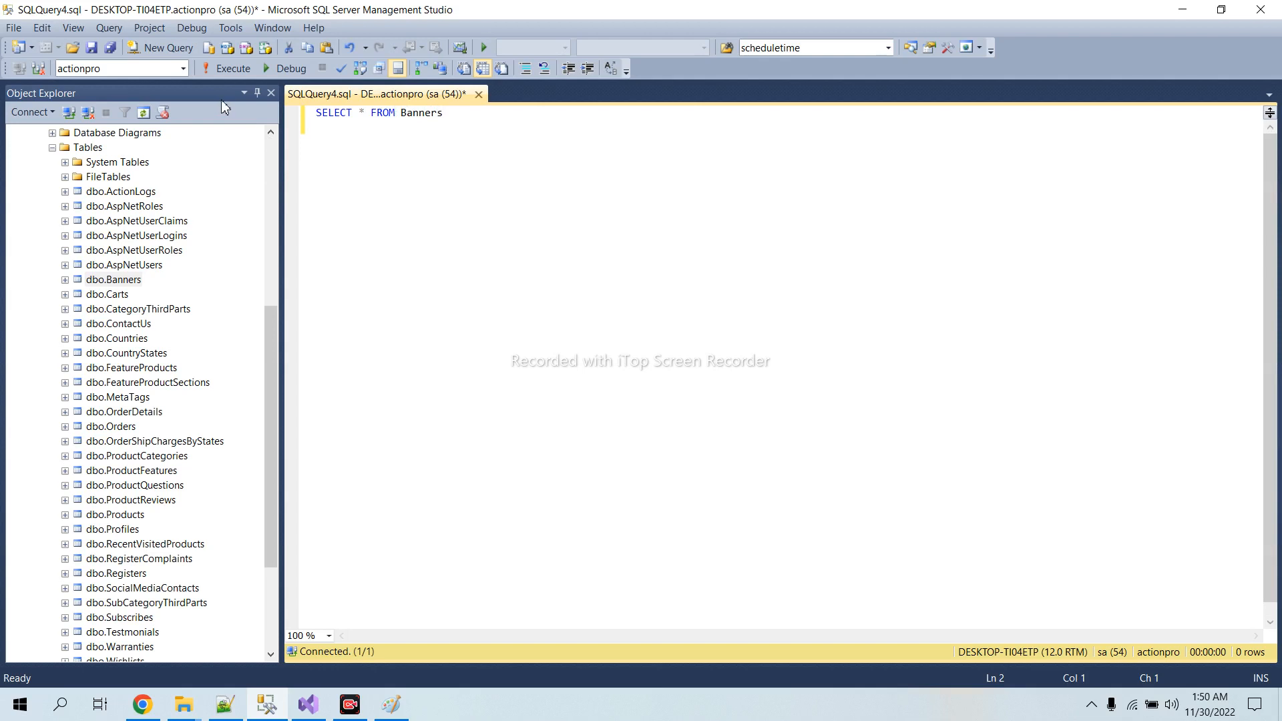
{"action": "left_click", "coordinate": [224, 72]}
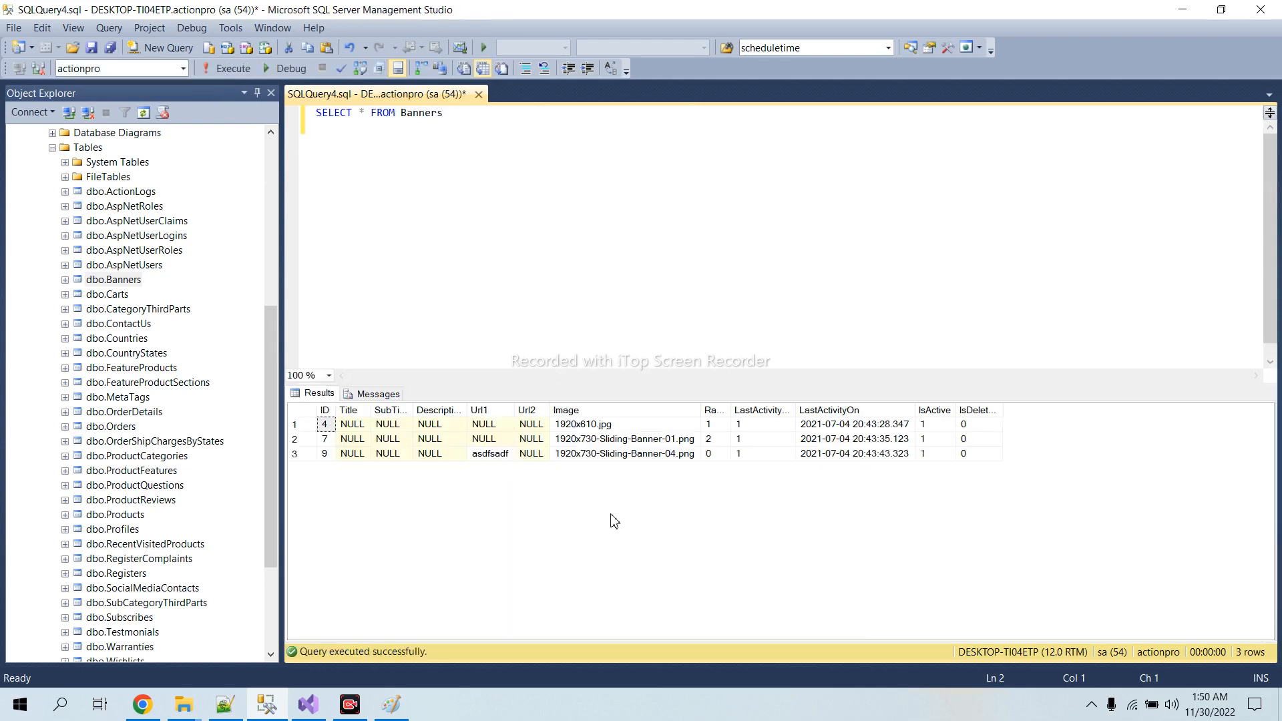
Close the Banners query without saving it and return to the actionpro tables in the object tree.
{"action": "left_click", "coordinate": [478, 94]}
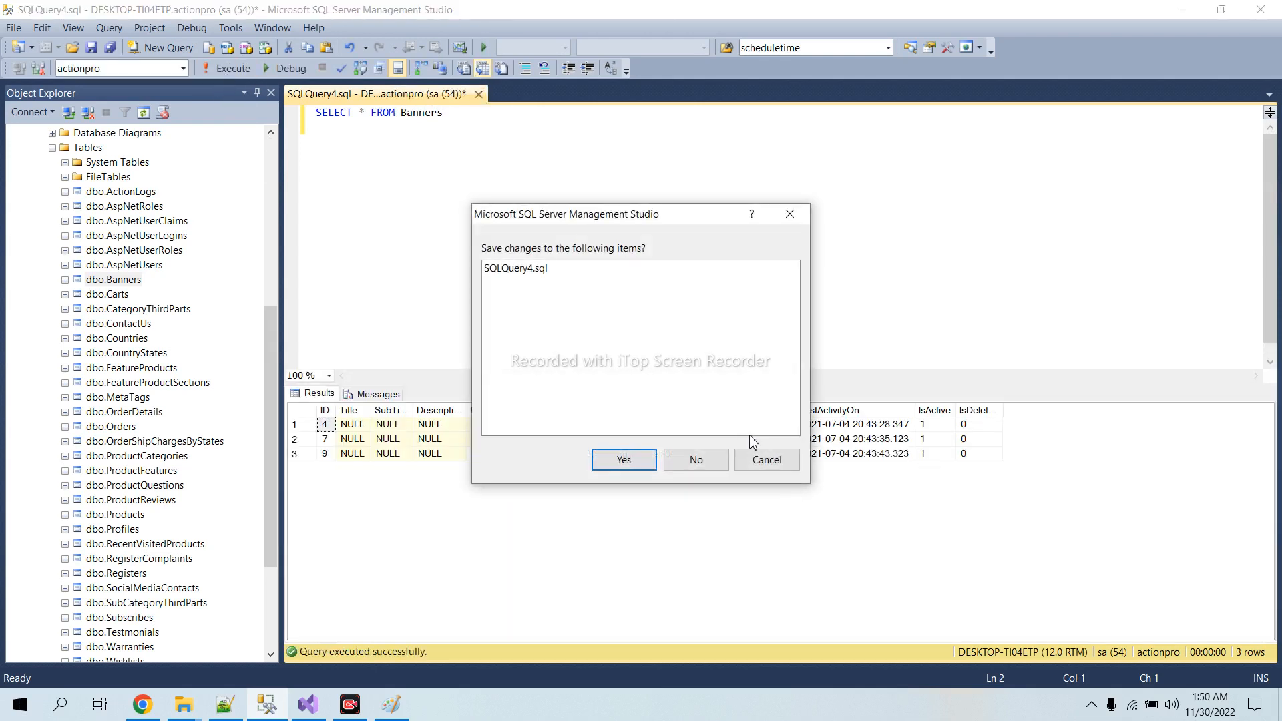
{"action": "left_click", "coordinate": [711, 469]}
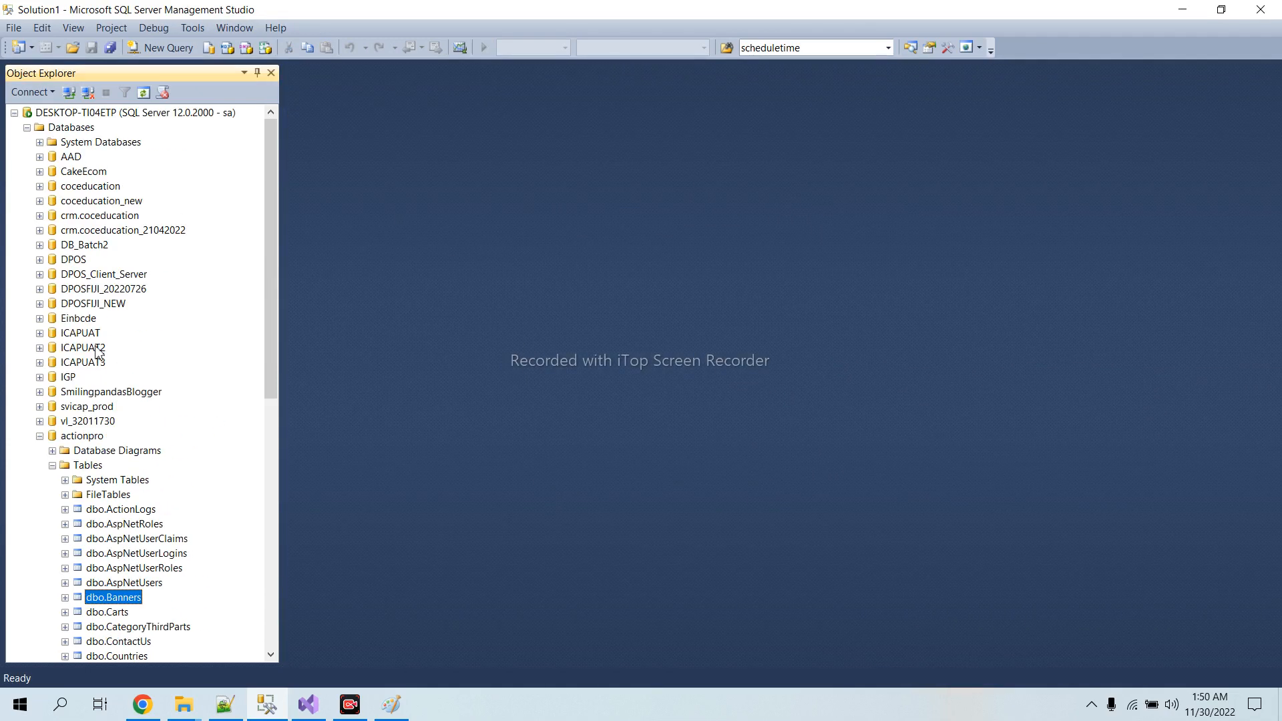
{"action": "scroll", "coordinate": [100, 354], "scroll_direction": "down", "scroll_amount": 1}
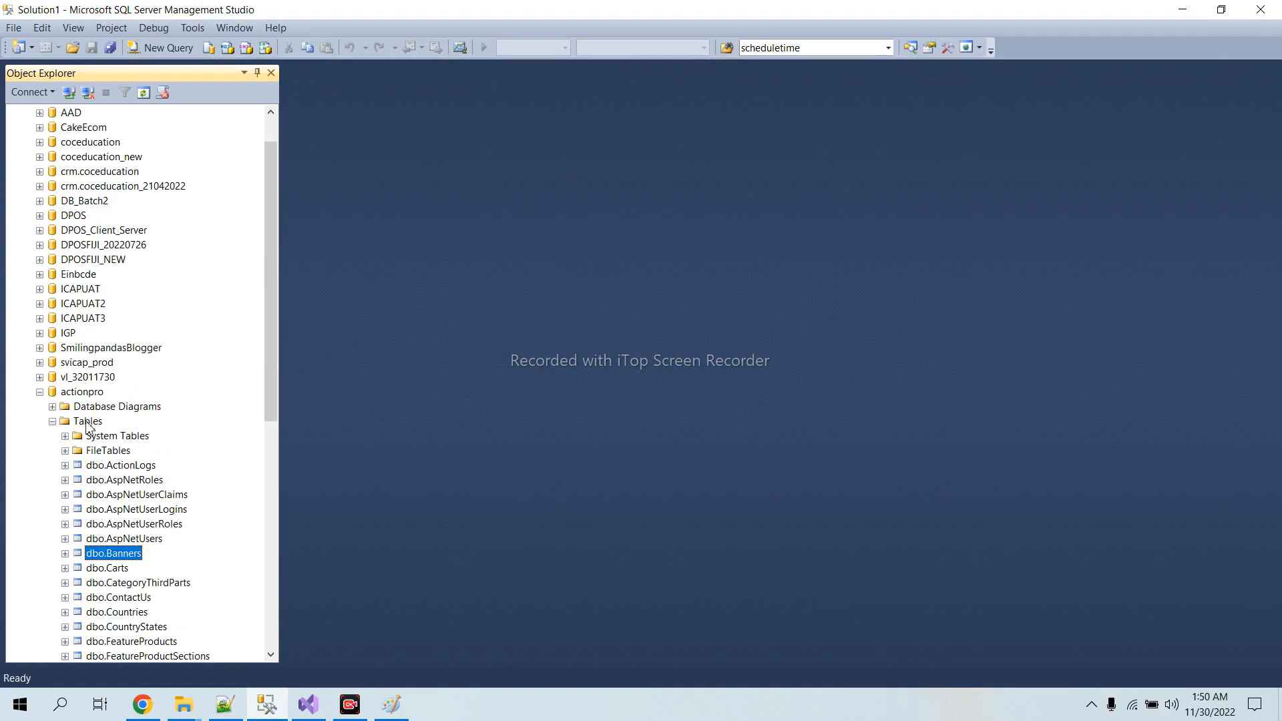